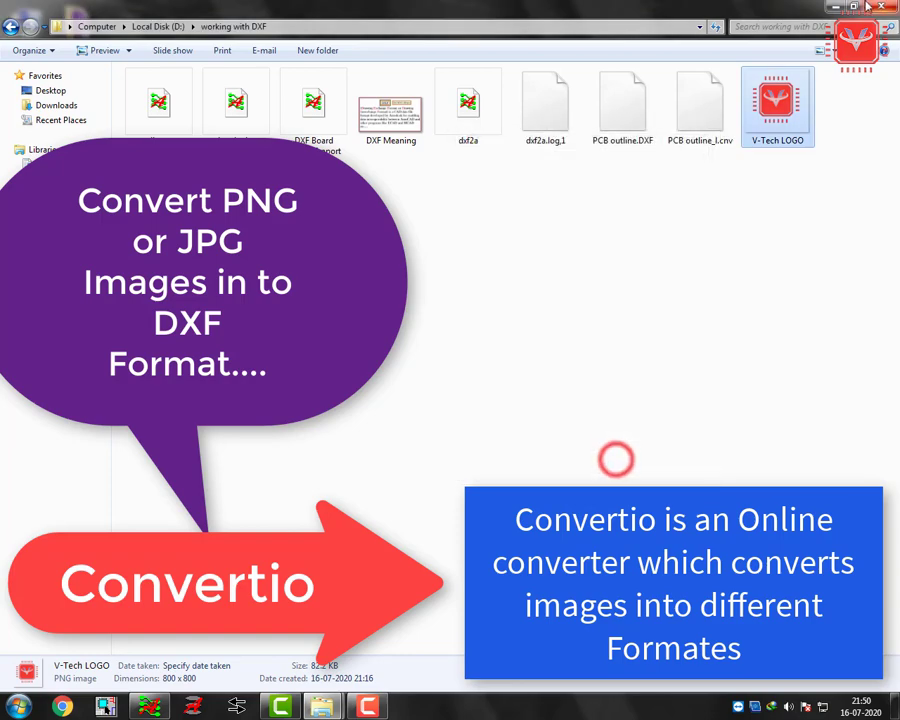
# - Switch to Chrome, search Google for convertio and open the Convertio File Converter site
pyautogui.hotkey('alt', 'Tab')
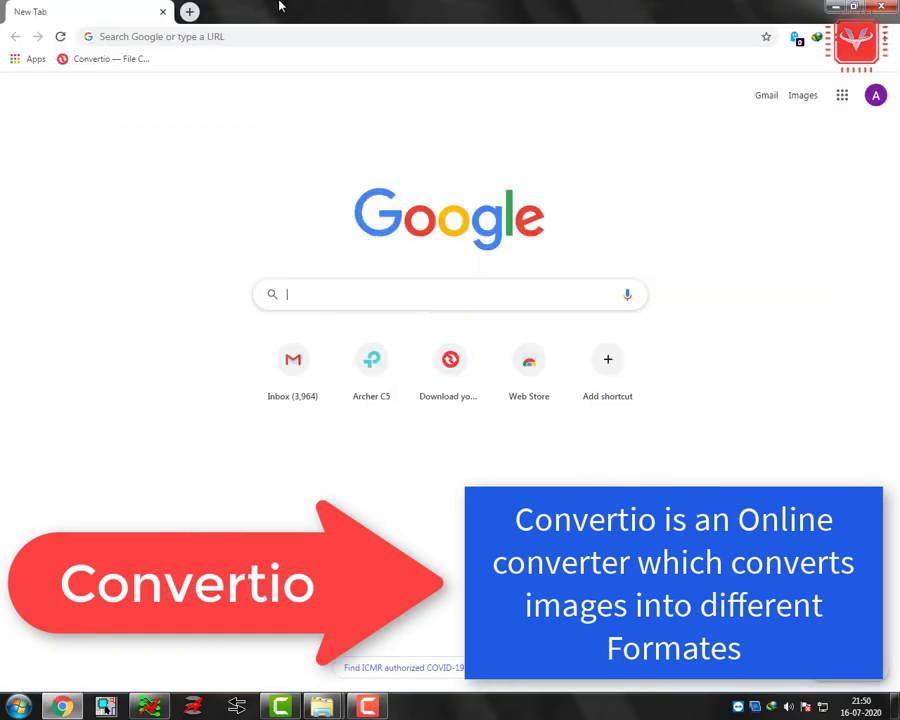
pyautogui.write('convertio')
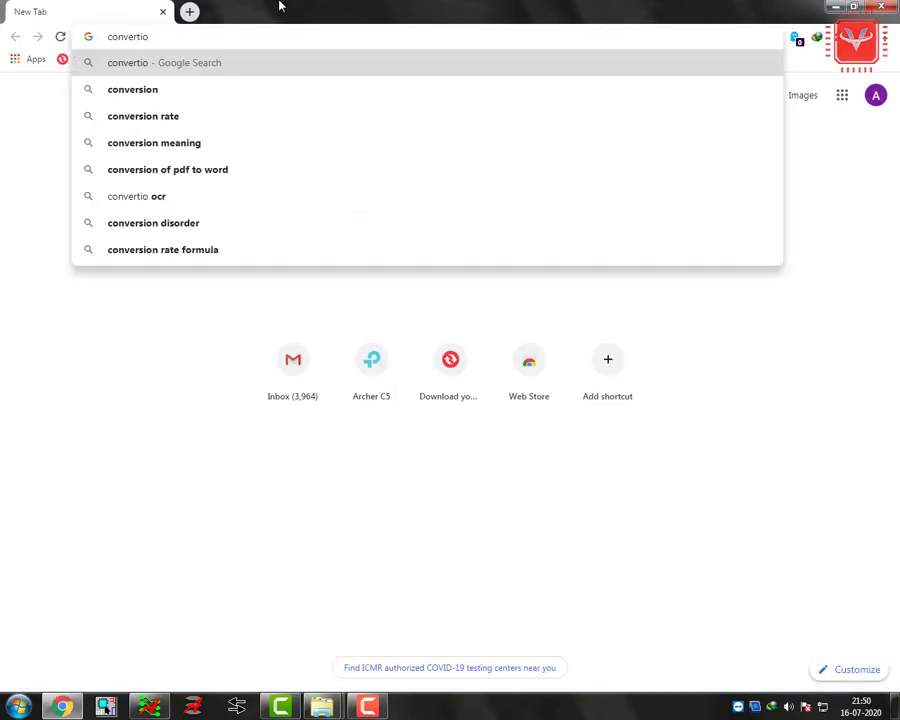
pyautogui.press('Return')
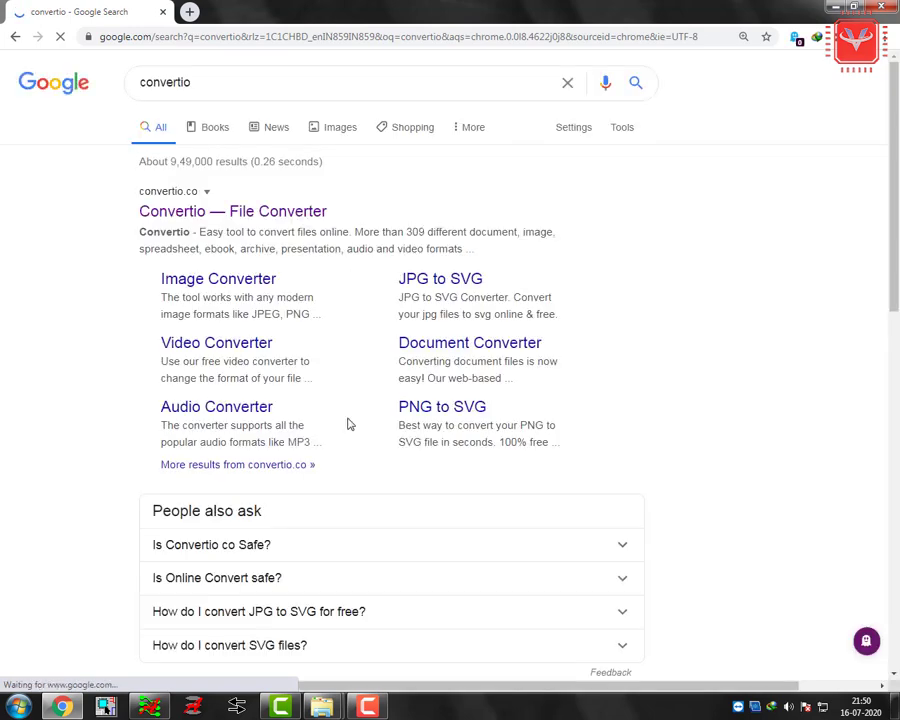
pyautogui.click(216, 213)
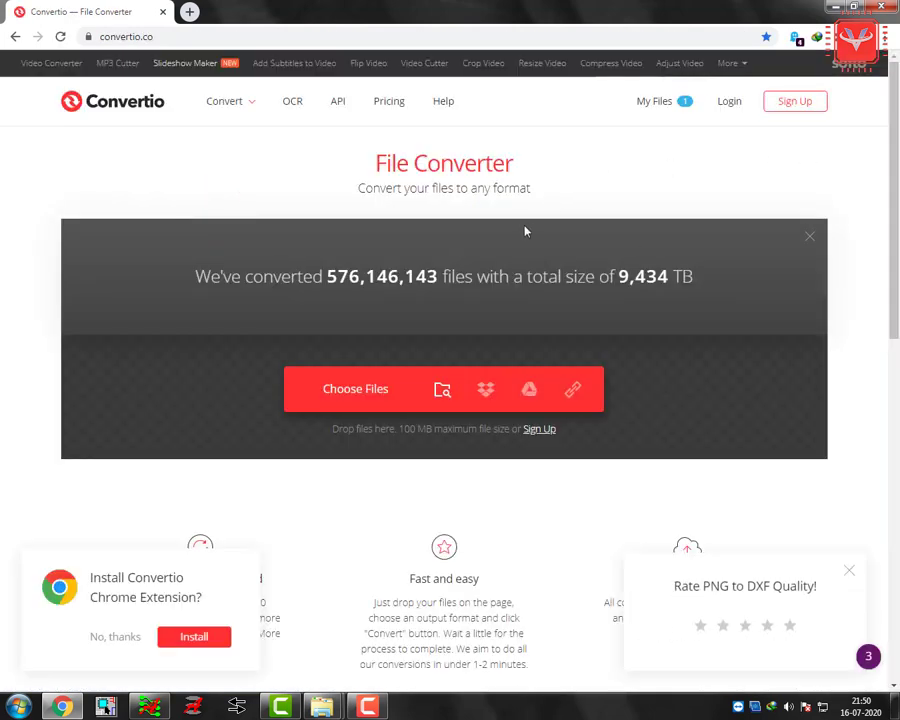
# - Add the V-Tech LOGO PNG image from the working with DXF folder on drive D as the file for conversion
pyautogui.scroll(-1, 351, 327)
pyautogui.click(351, 327)
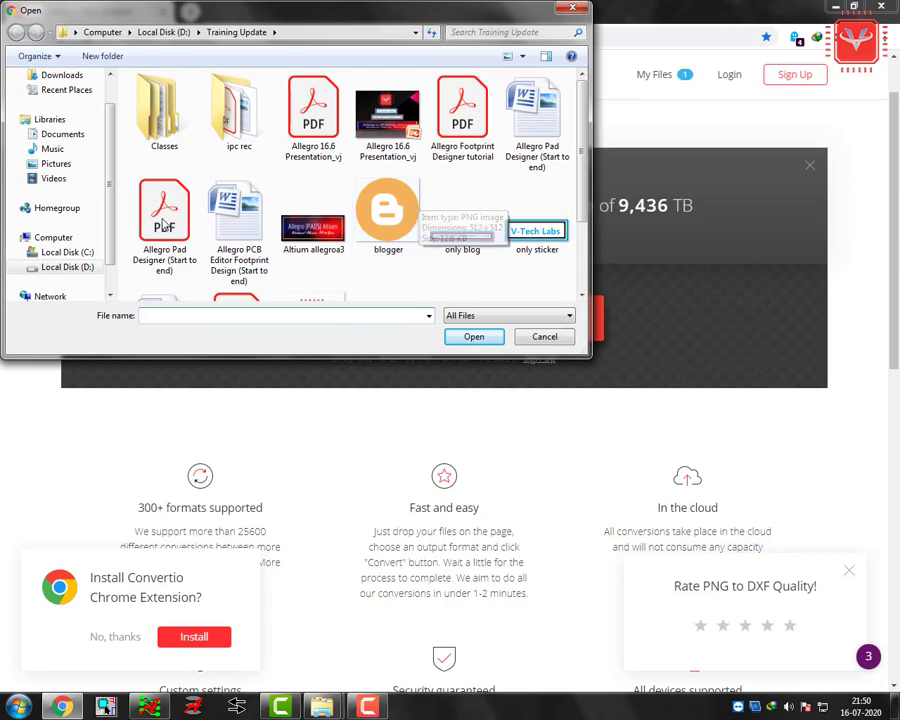
pyautogui.click(82, 264)
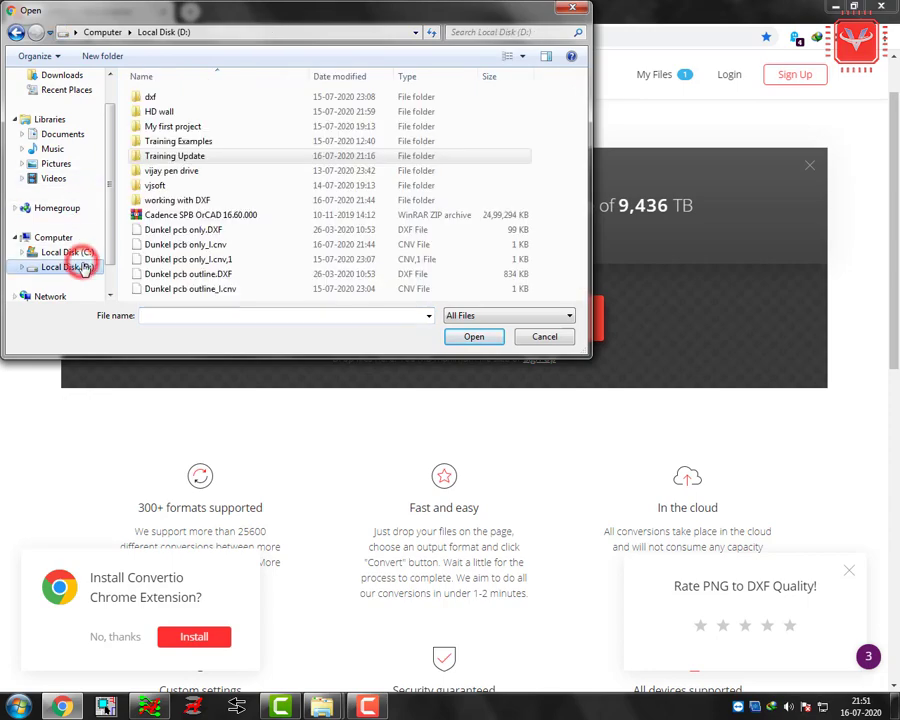
pyautogui.doubleClick(185, 200)
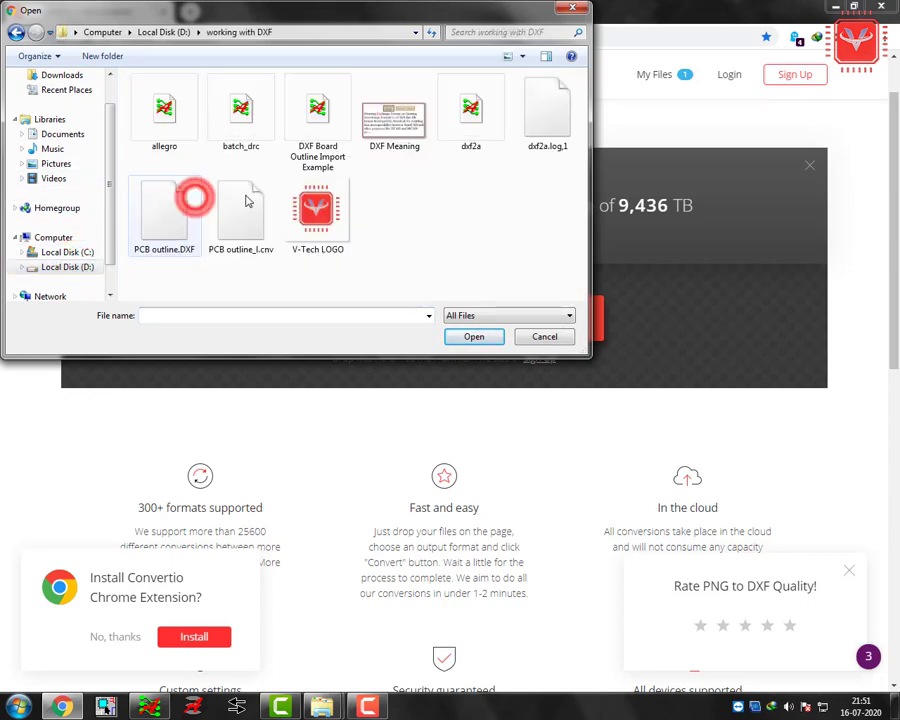
pyautogui.click(321, 208)
pyautogui.click(474, 336)
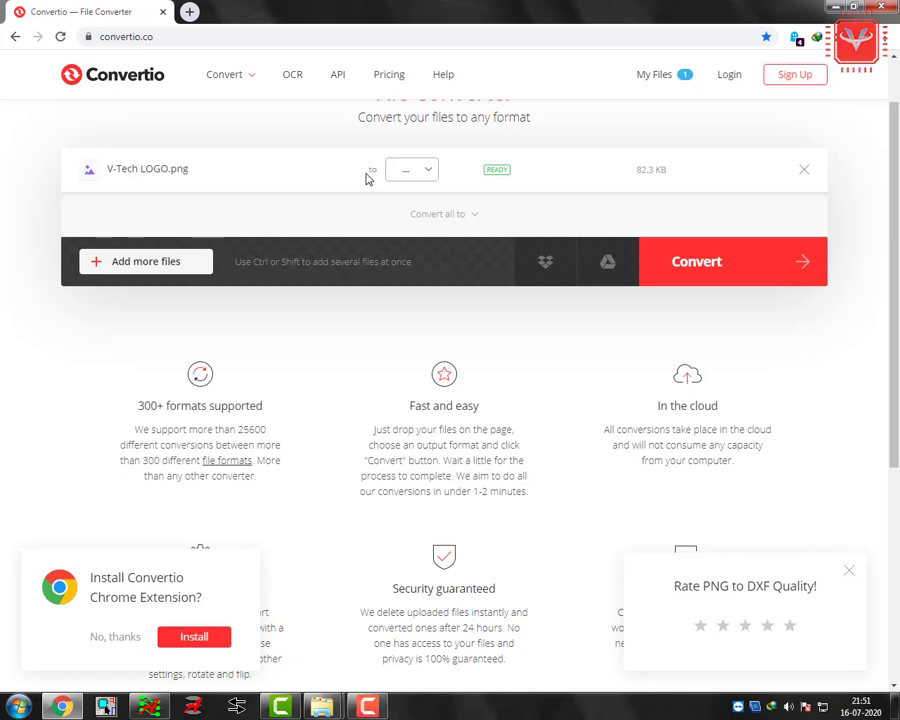
# - Convert V-Tech LOGO.png to the CAD format DXF and decline the Chrome extension offer
pyautogui.click(422, 170)
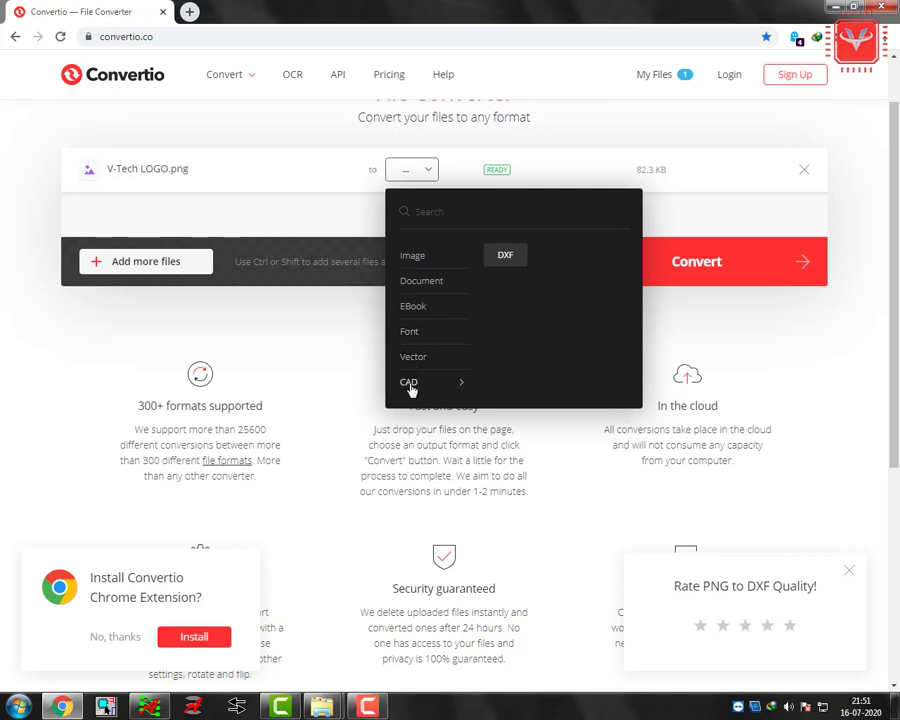
pyautogui.click(506, 256)
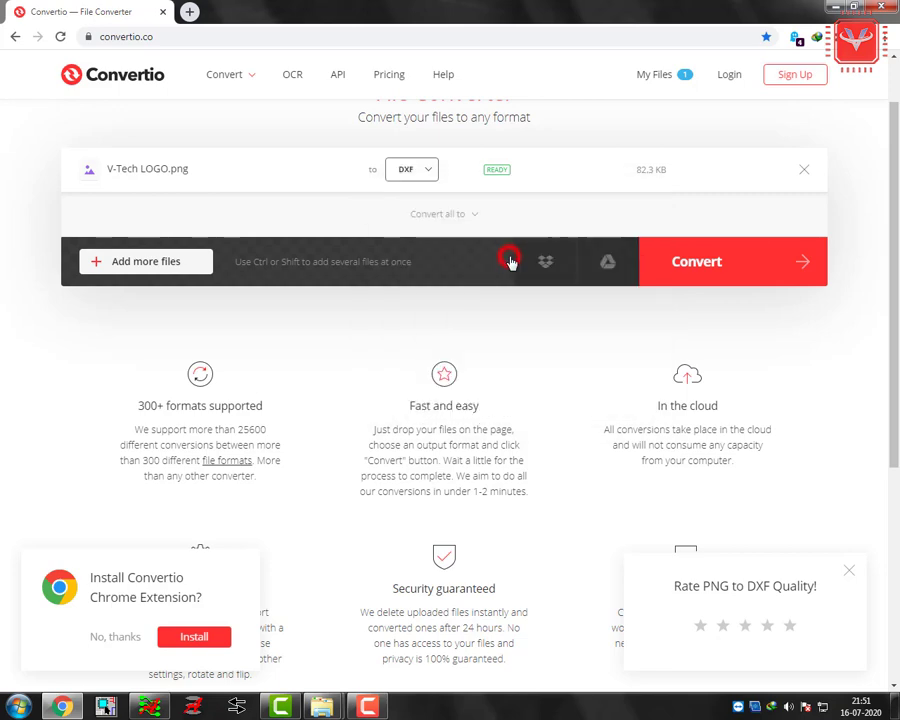
pyautogui.click(718, 265)
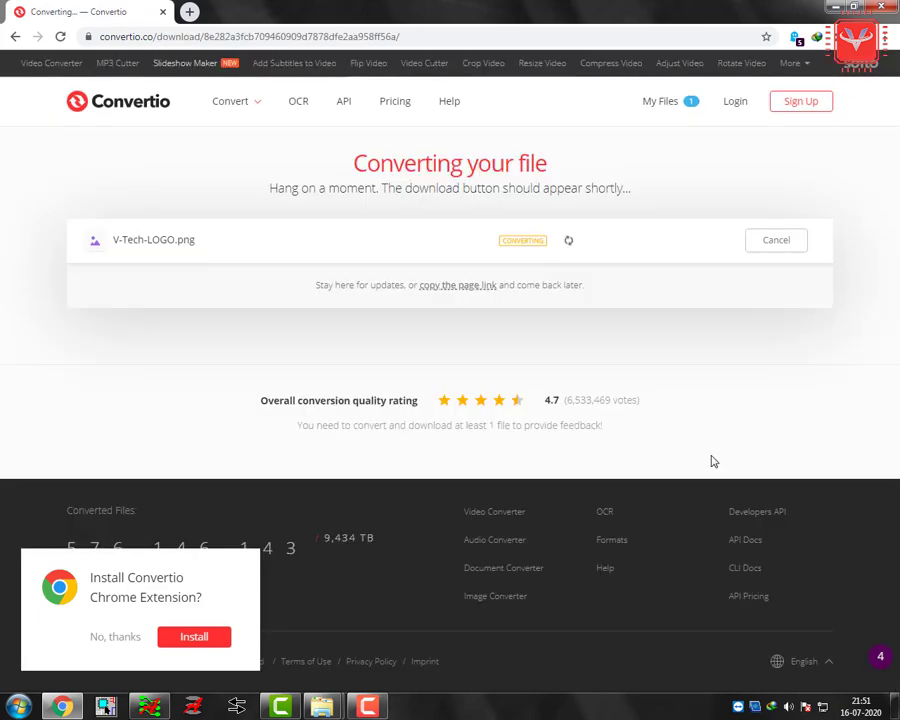
pyautogui.click(113, 635)
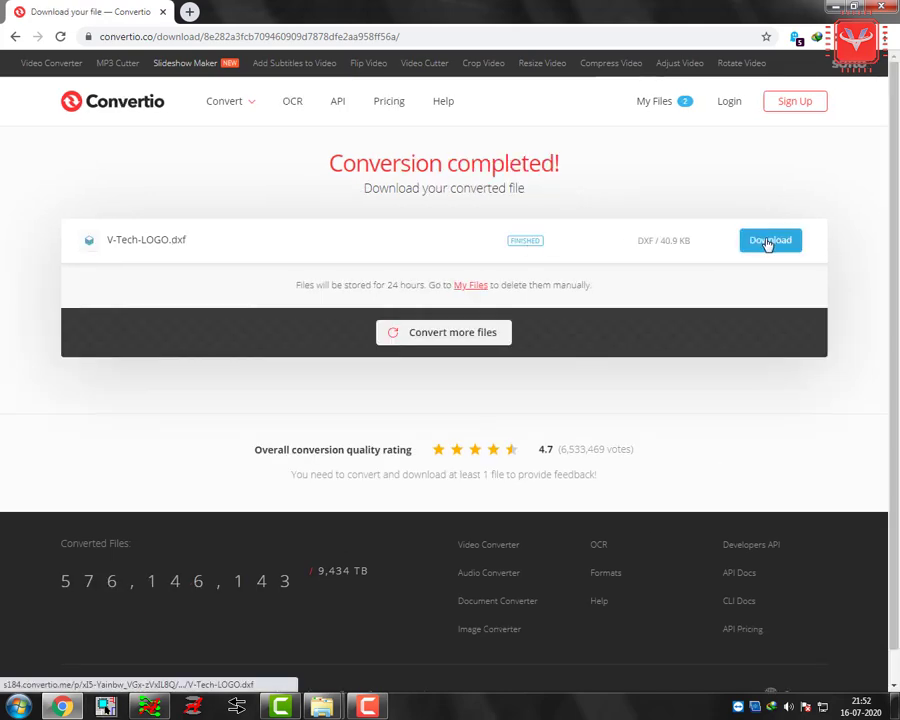
# - Download the converted V-Tech-LOGO.dxf and show it in its download folder
pyautogui.click(768, 241)
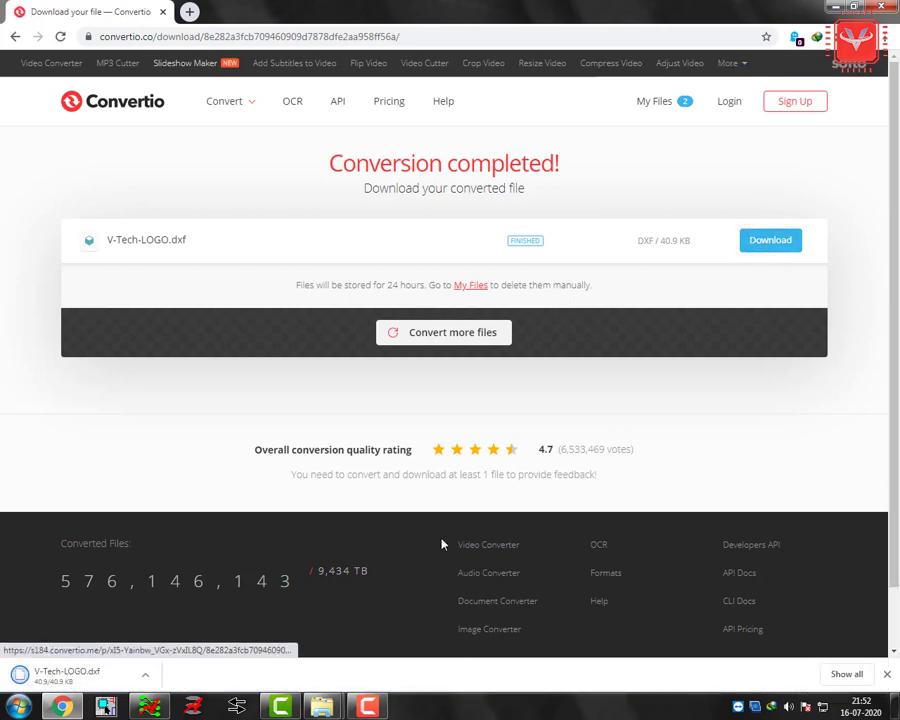
pyautogui.click(145, 675)
pyautogui.click(169, 625)
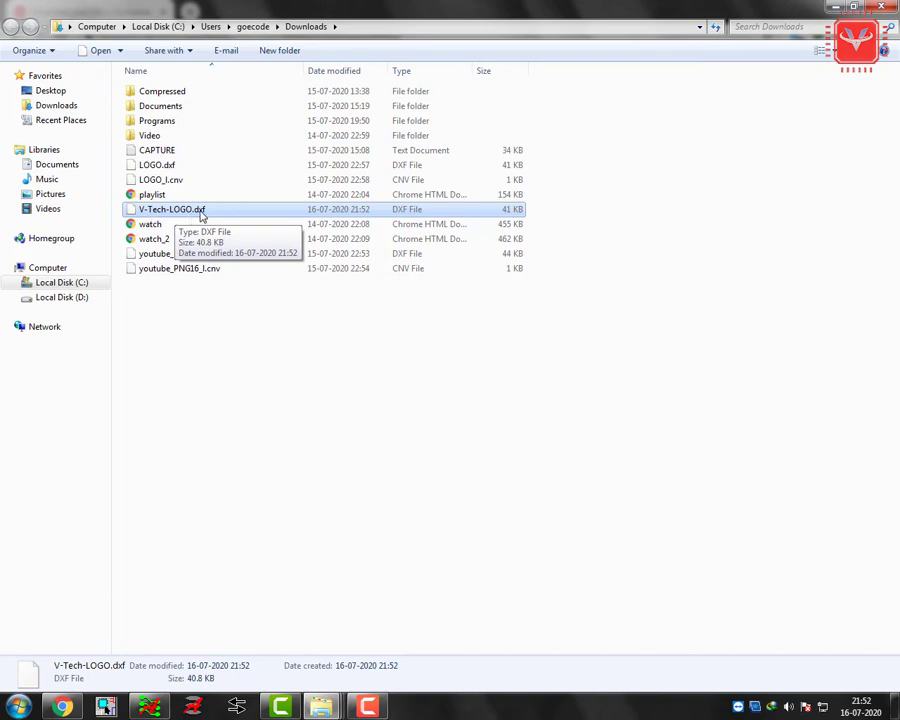
# - Copy V-Tech-LOGO.dxf from Downloads into the working with DXF folder on drive D
pyautogui.hotkey('ctrl', 'c')
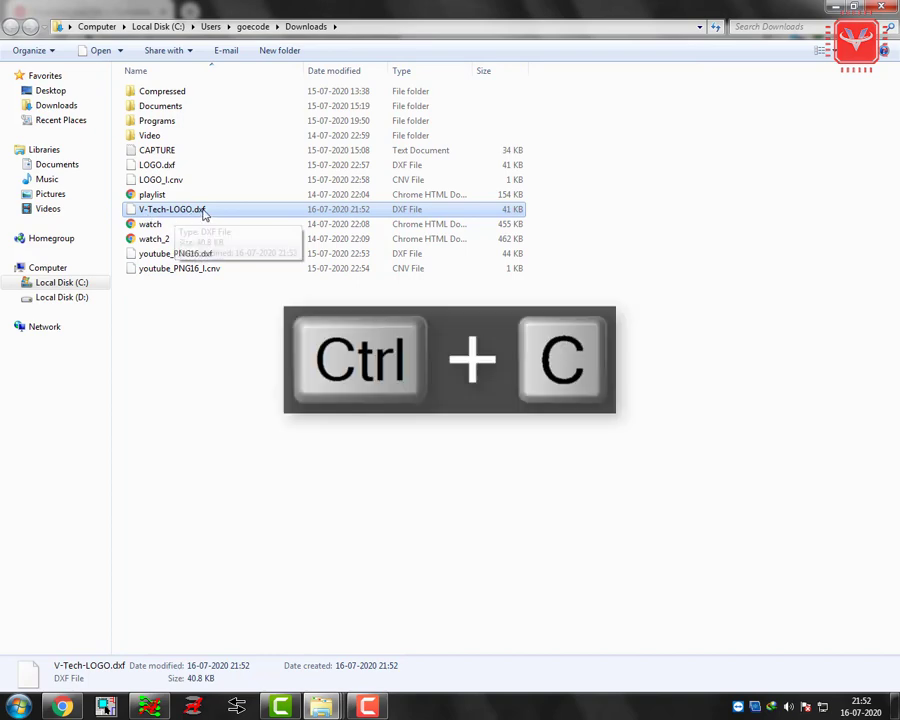
pyautogui.click(355, 637)
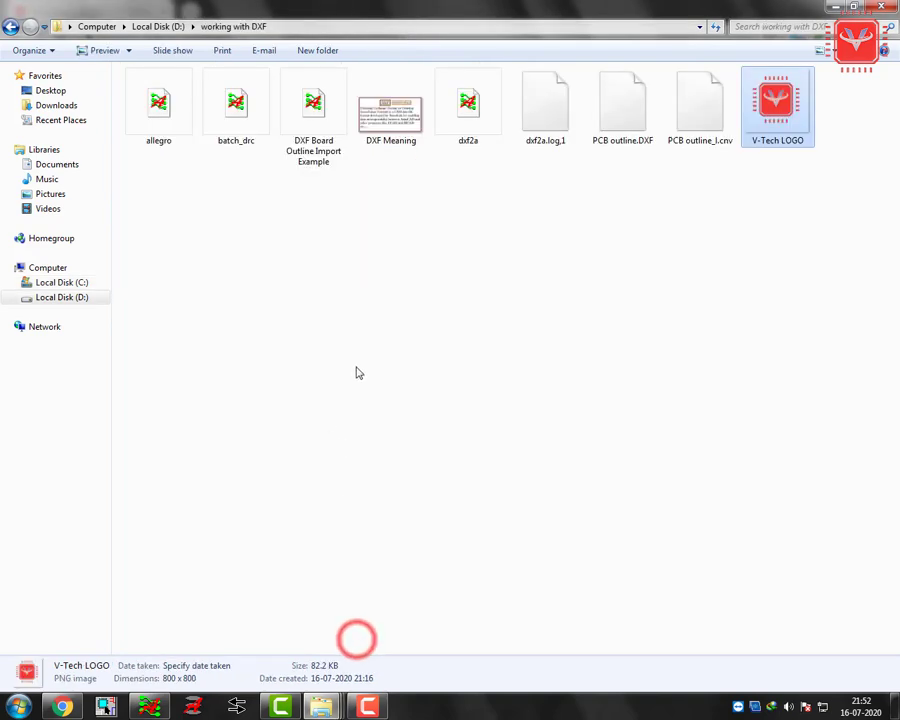
pyautogui.hotkey('ctrl', 'v')
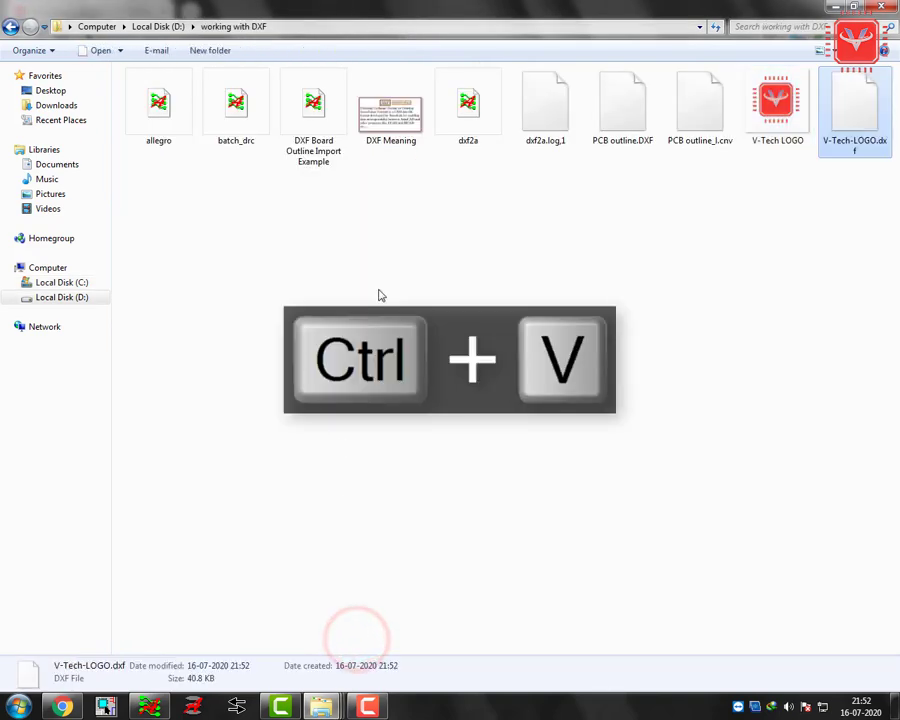
pyautogui.click(765, 218)
pyautogui.click(773, 118)
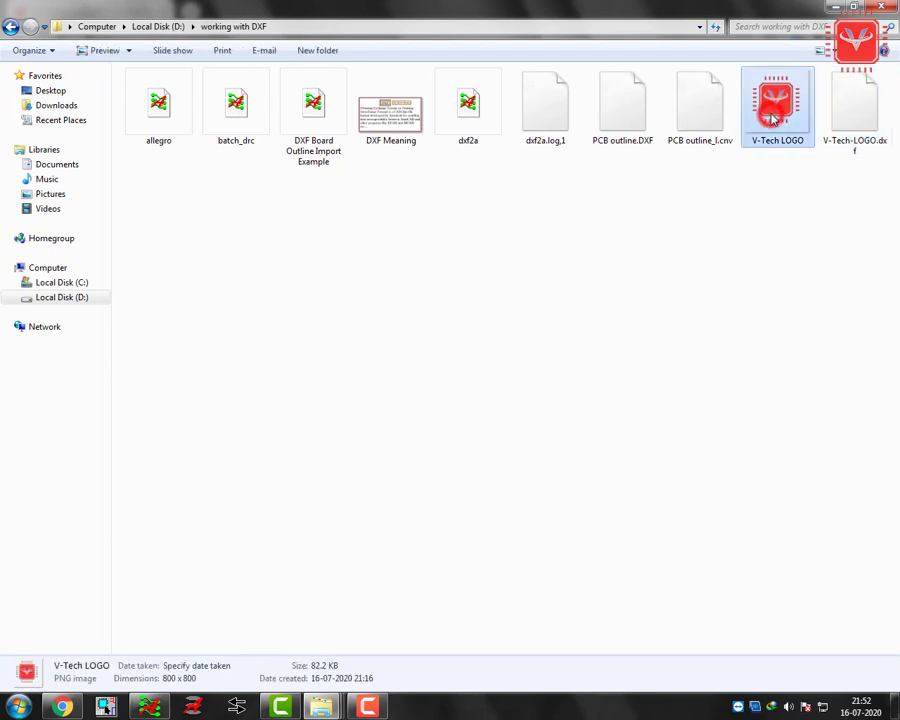
pyautogui.click(852, 92)
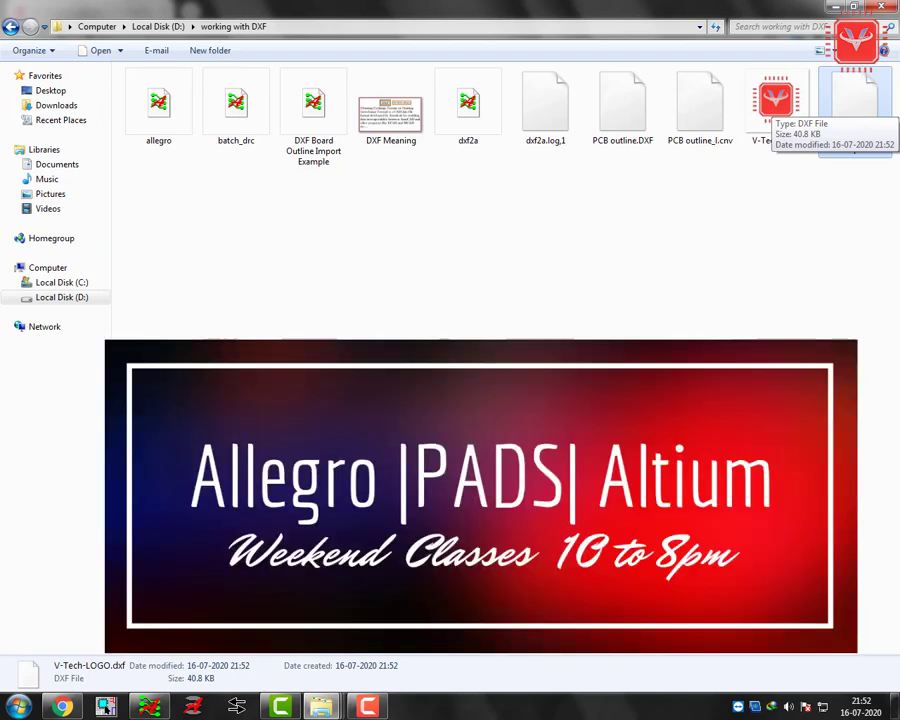
# - Switch to Allegro PCB Design XL, start a DXF import and choose V-Tech-LOGO.dxf from D:/working with DXF as the source file
pyautogui.click(152, 707)
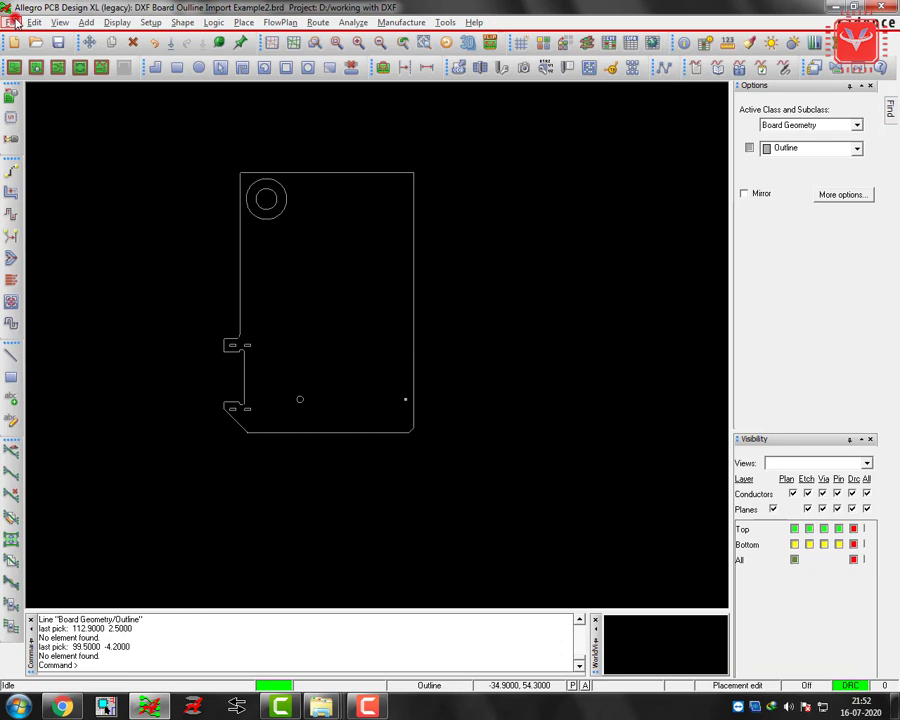
pyautogui.click(13, 22)
pyautogui.click(47, 106)
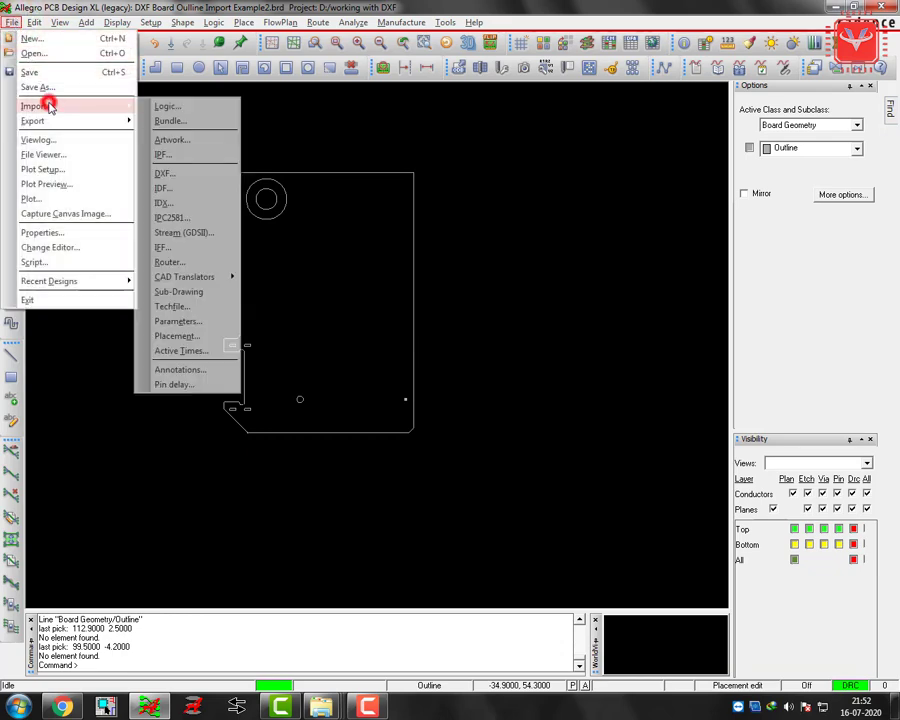
pyautogui.click(197, 173)
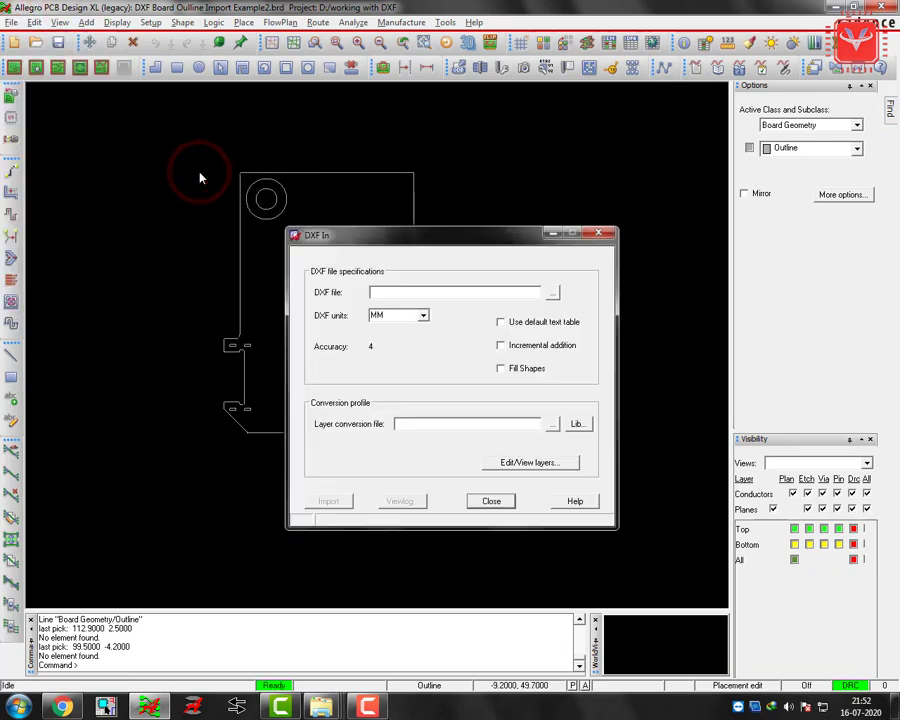
pyautogui.moveTo(387, 242); pyautogui.dragTo(383, 165)
pyautogui.click(550, 215)
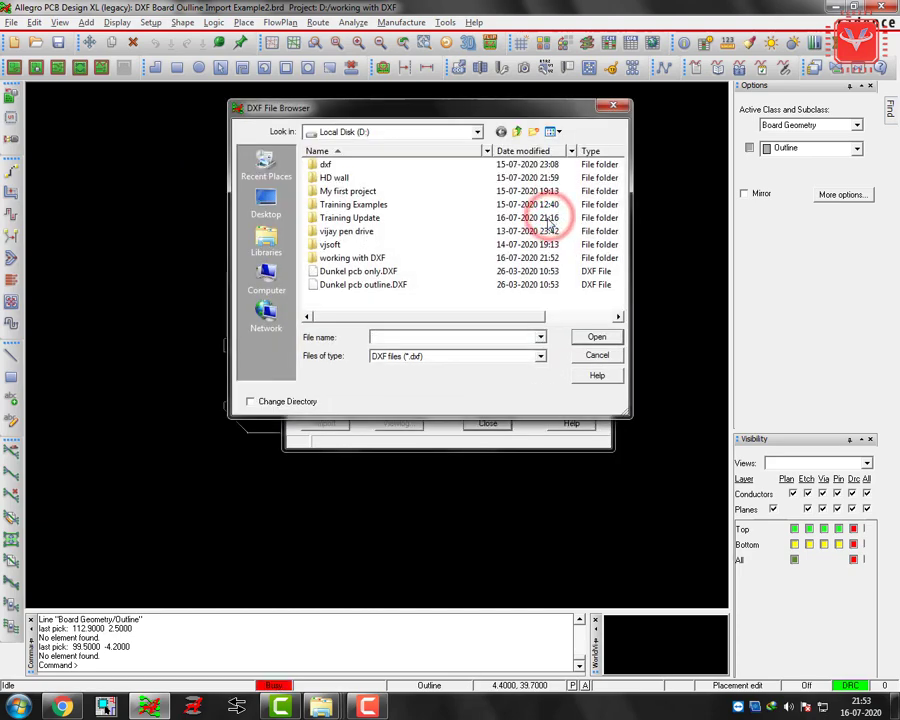
pyautogui.click(345, 257)
pyautogui.doubleClick(408, 258)
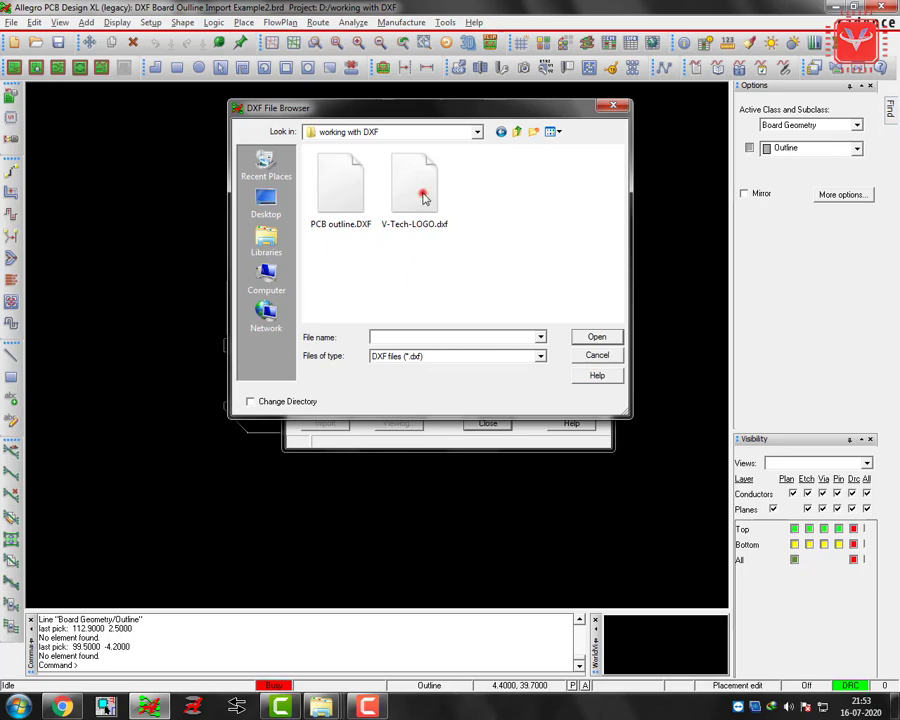
pyautogui.click(424, 198)
pyautogui.click(595, 336)
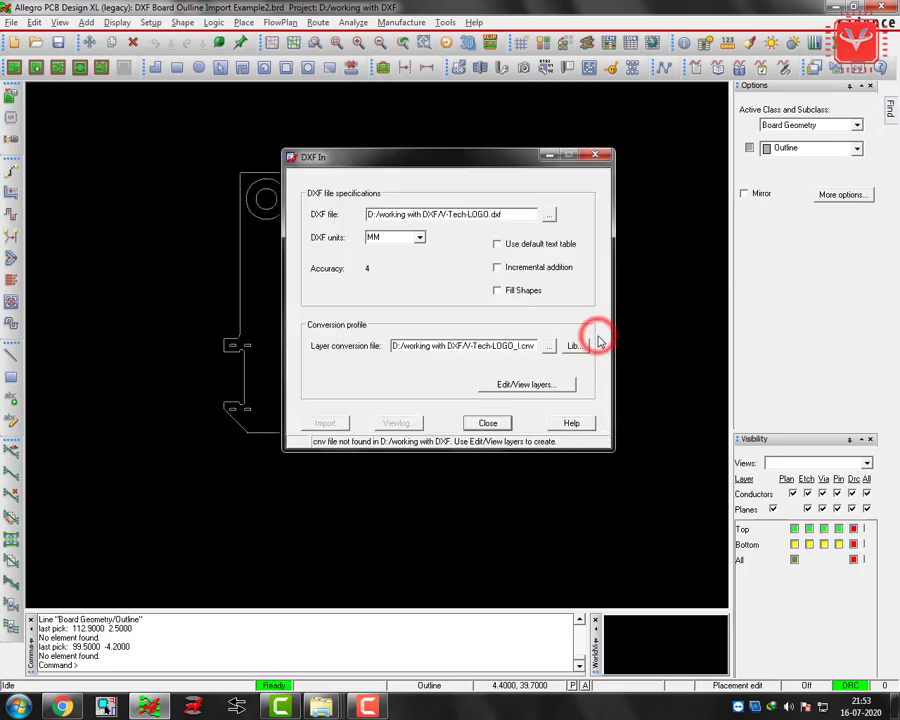
# - Keep the DXF units at MM and enable Incremental addition and Fill Shapes for the import
pyautogui.click(420, 237)
pyautogui.click(420, 237)
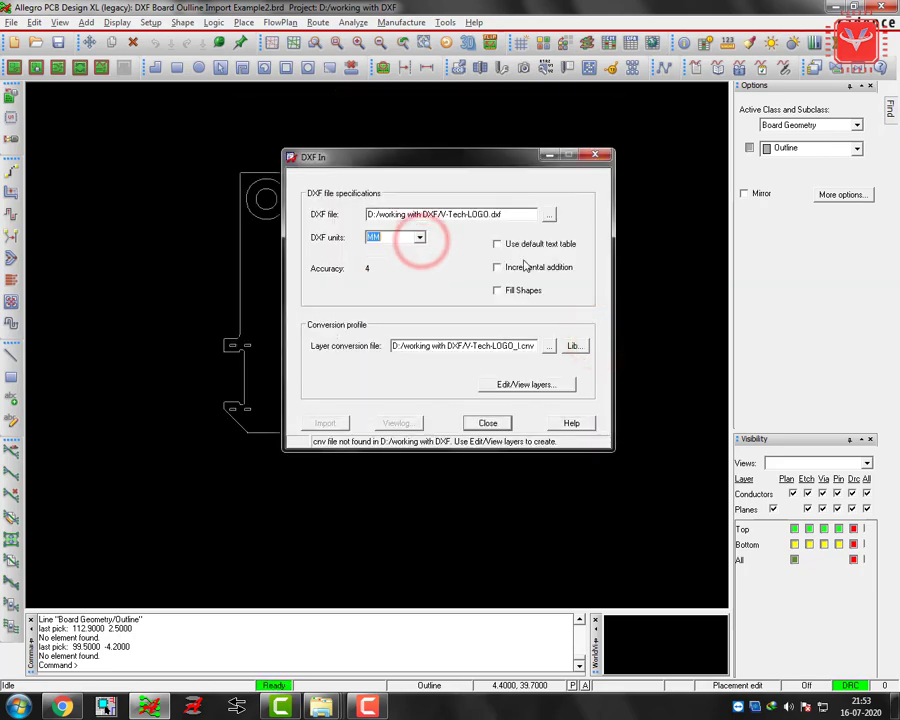
pyautogui.click(524, 267)
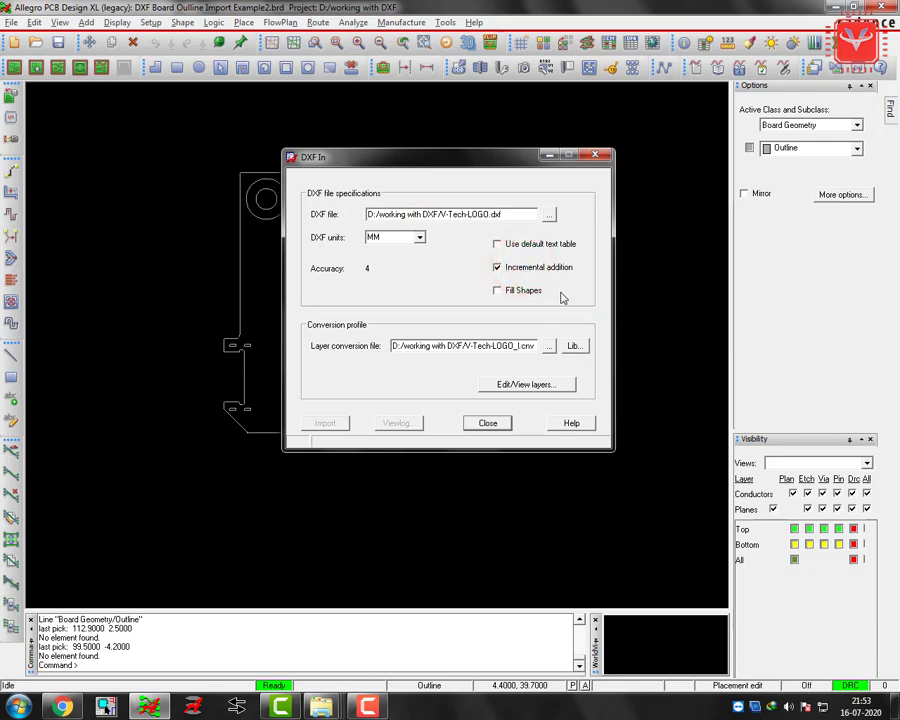
pyautogui.click(501, 290)
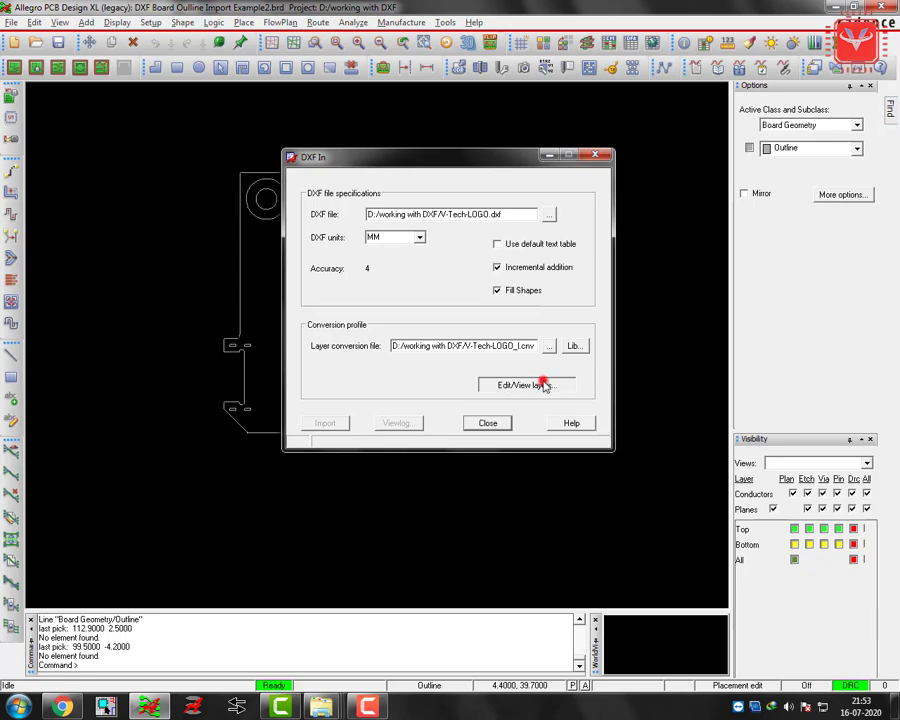
# - Map all DXF layers to class PACKAGE GEOMETRY, subclass SILKSCREEN_TOP, and import the logo DXF into the board
pyautogui.click(543, 385)
pyautogui.click(234, 198)
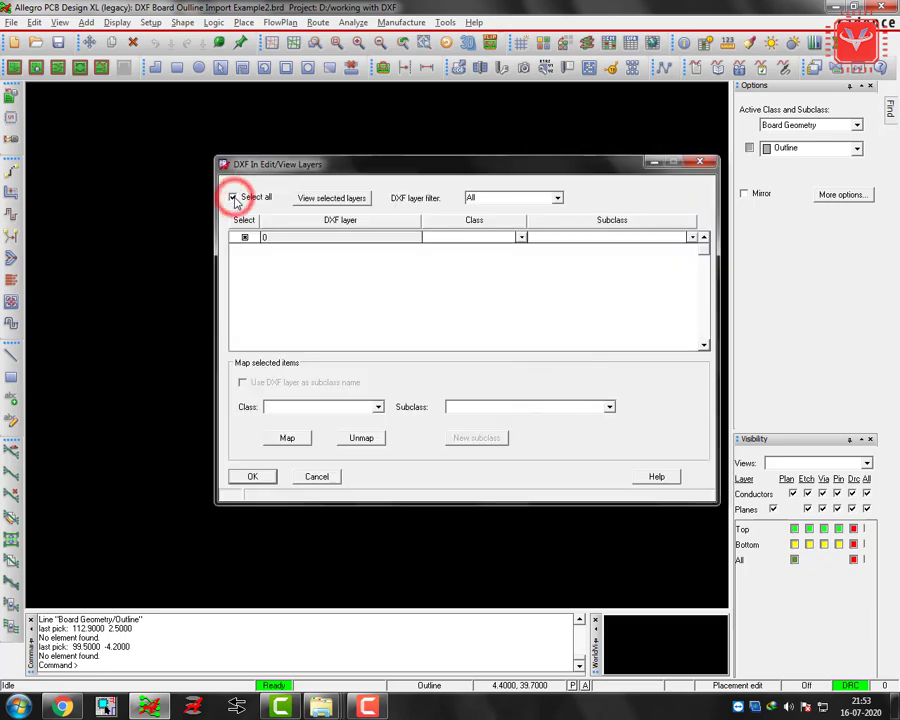
pyautogui.click(379, 407)
pyautogui.click(377, 406)
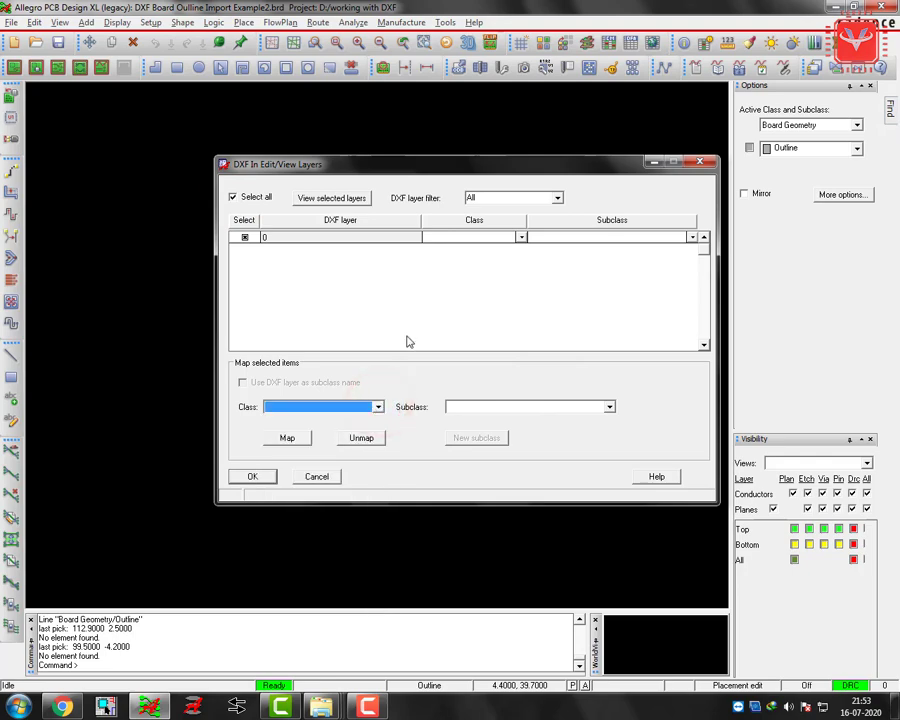
pyautogui.click(379, 407)
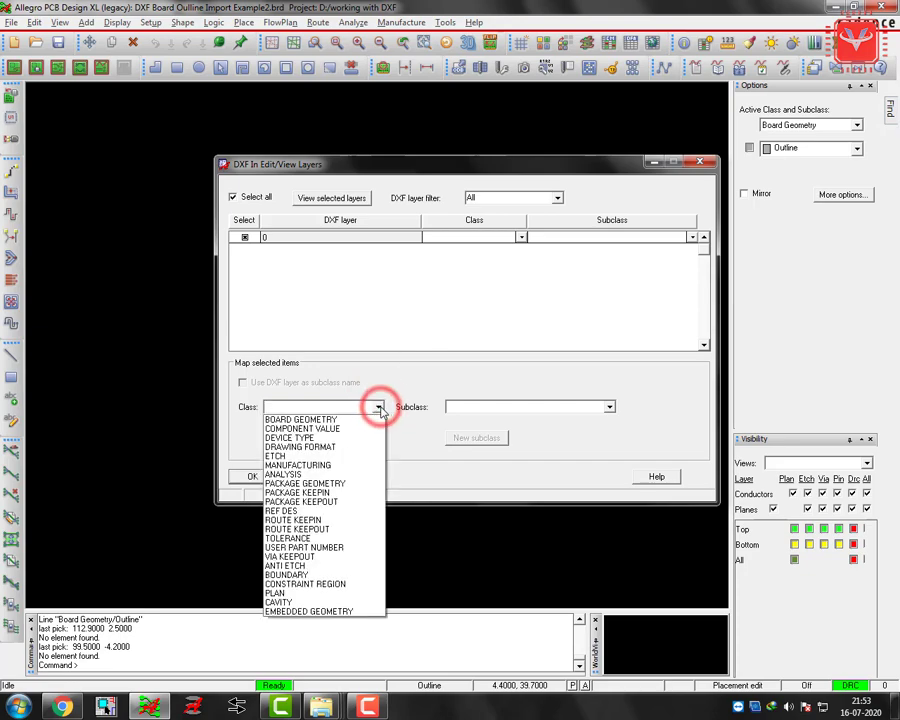
pyautogui.click(320, 482)
pyautogui.click(608, 407)
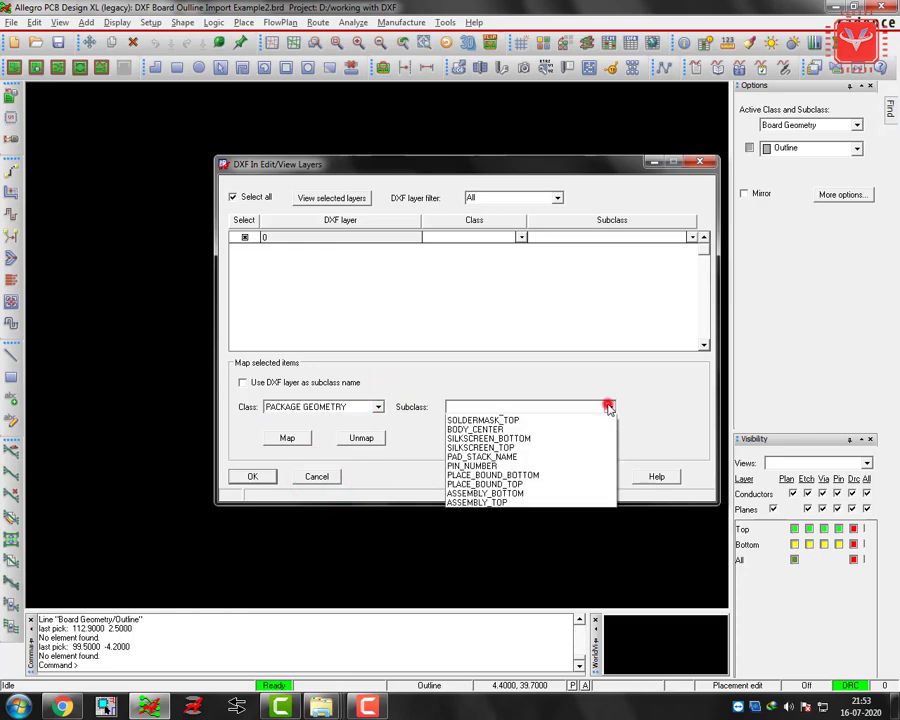
pyautogui.click(507, 516)
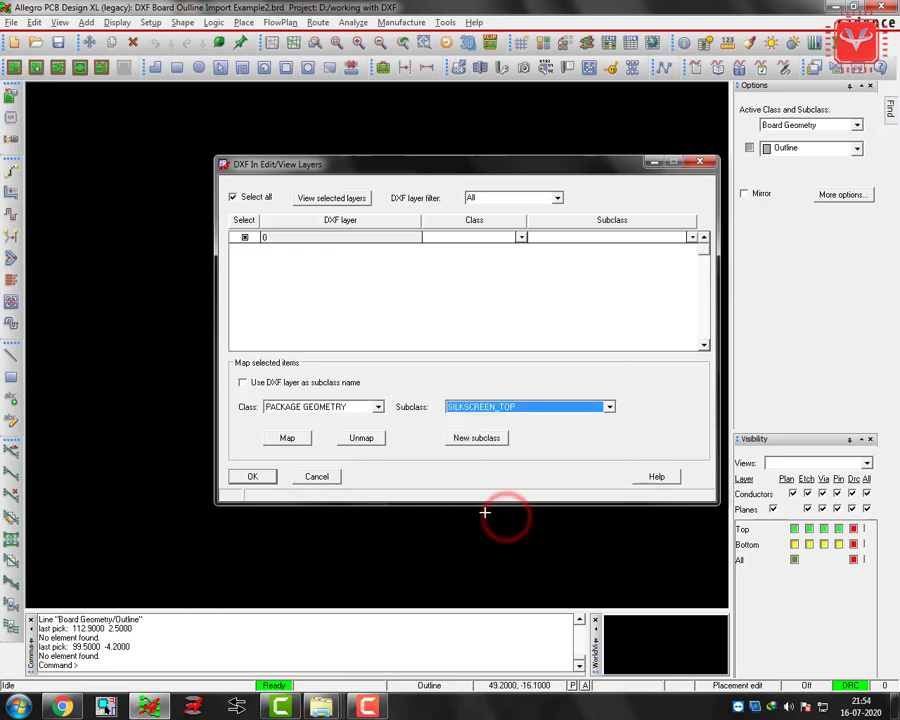
pyautogui.click(287, 440)
pyautogui.click(256, 476)
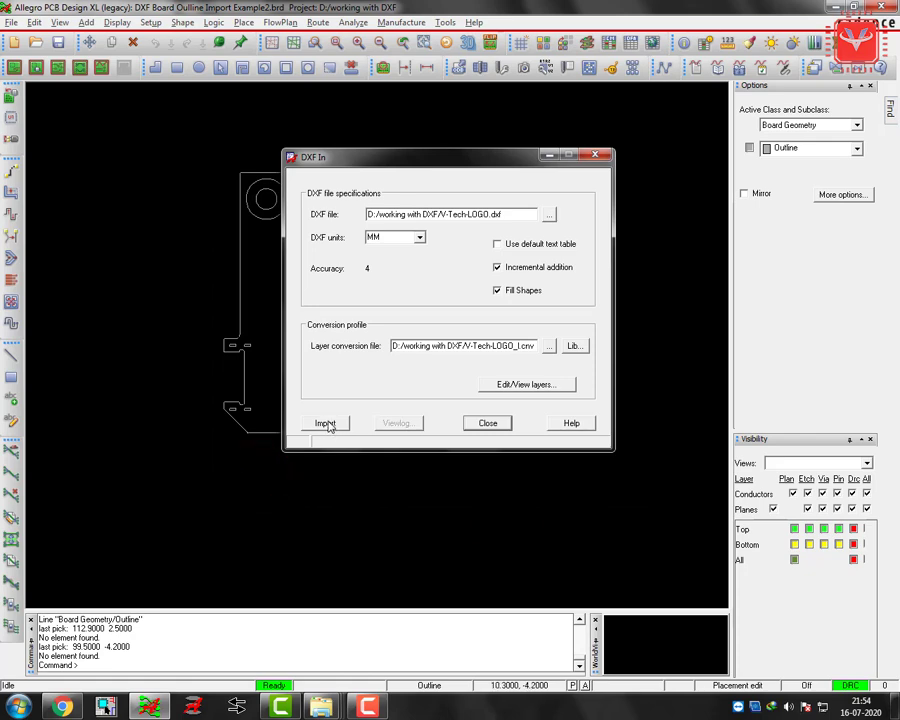
pyautogui.click(327, 424)
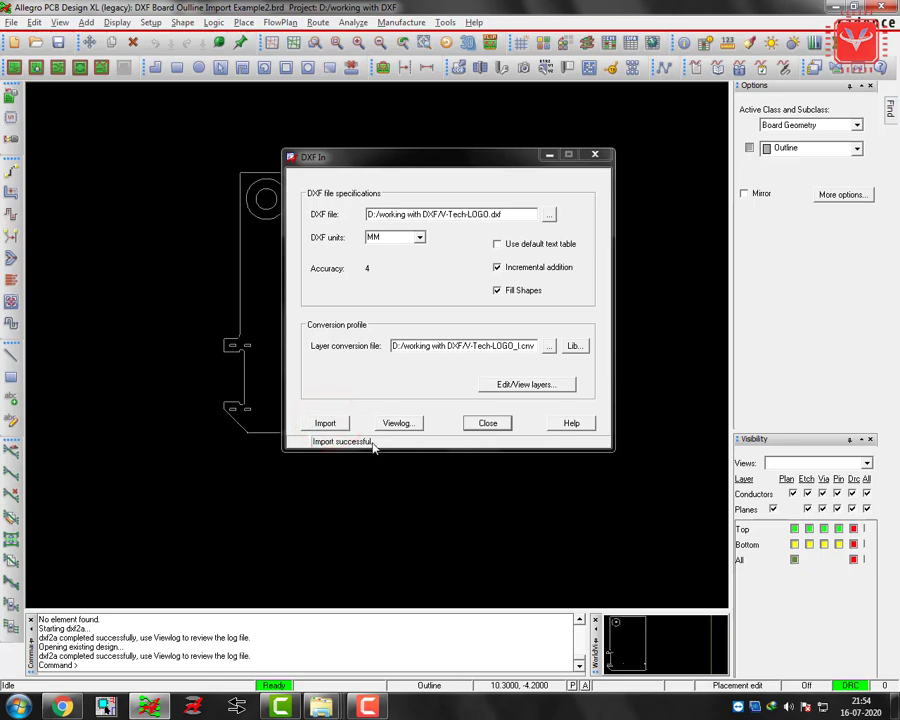
# - Close the DXF import dialog and examine the imported logo's size relative to the board outline
pyautogui.click(486, 423)
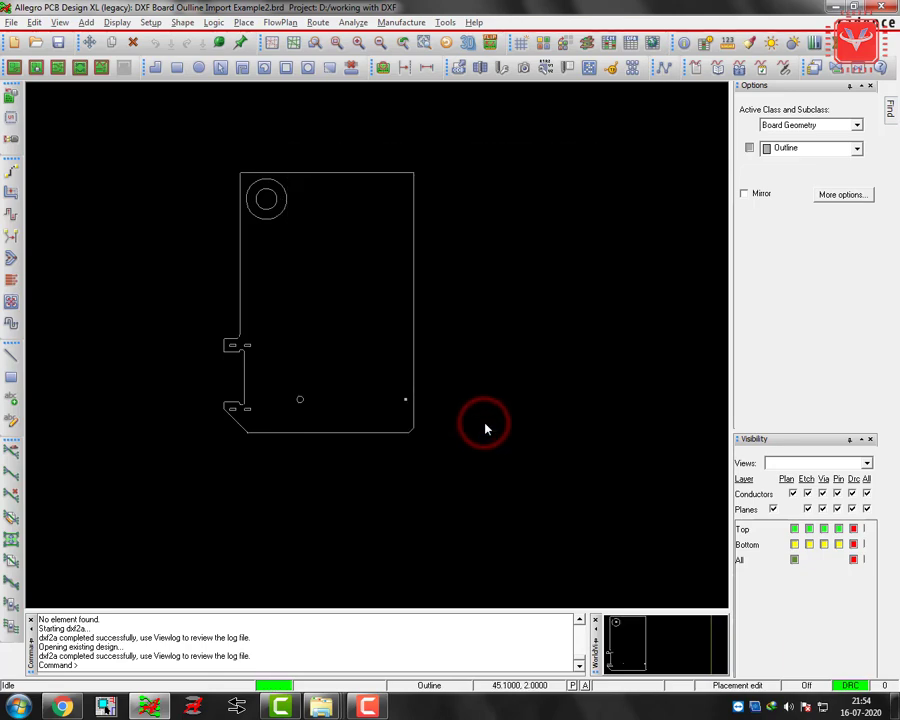
pyautogui.click(259, 273)
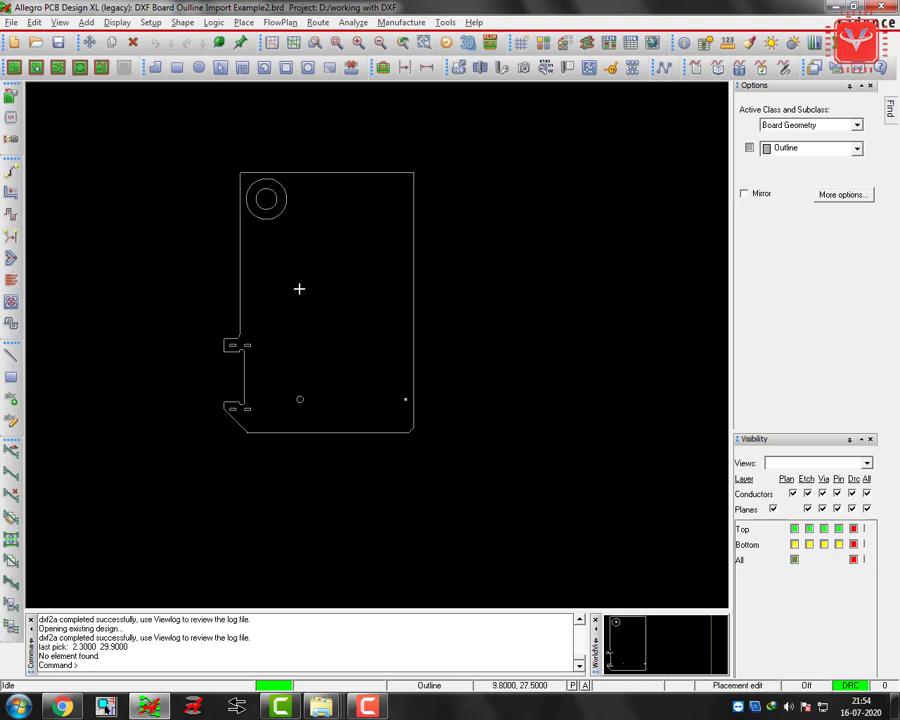
pyautogui.scroll(-3, 299, 289)
pyautogui.scroll(-3, 298, 291)
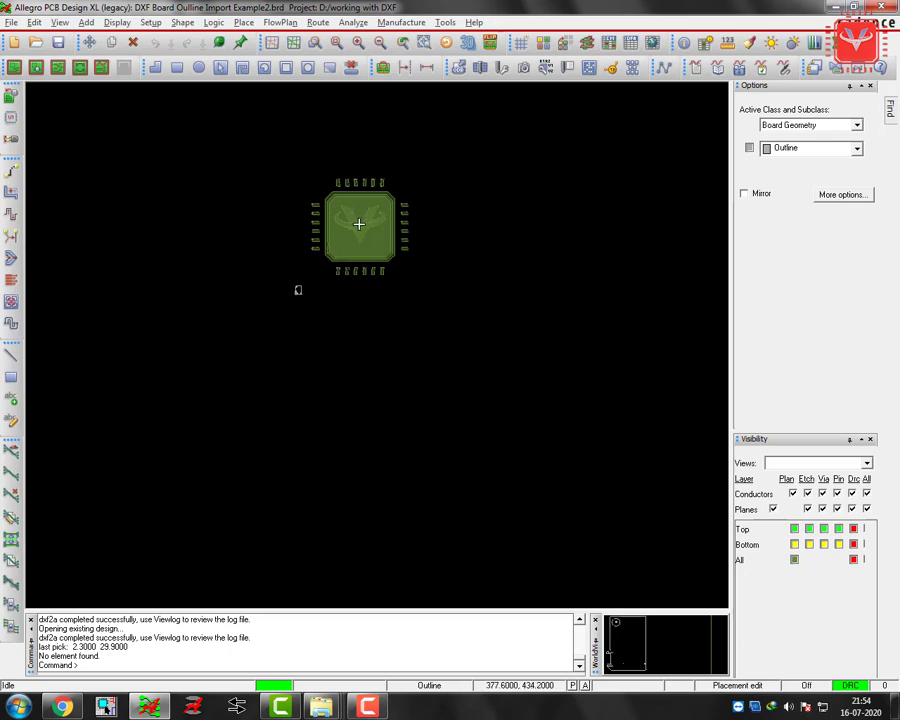
pyautogui.scroll(3, 358, 224)
pyautogui.scroll(-4, 357, 241)
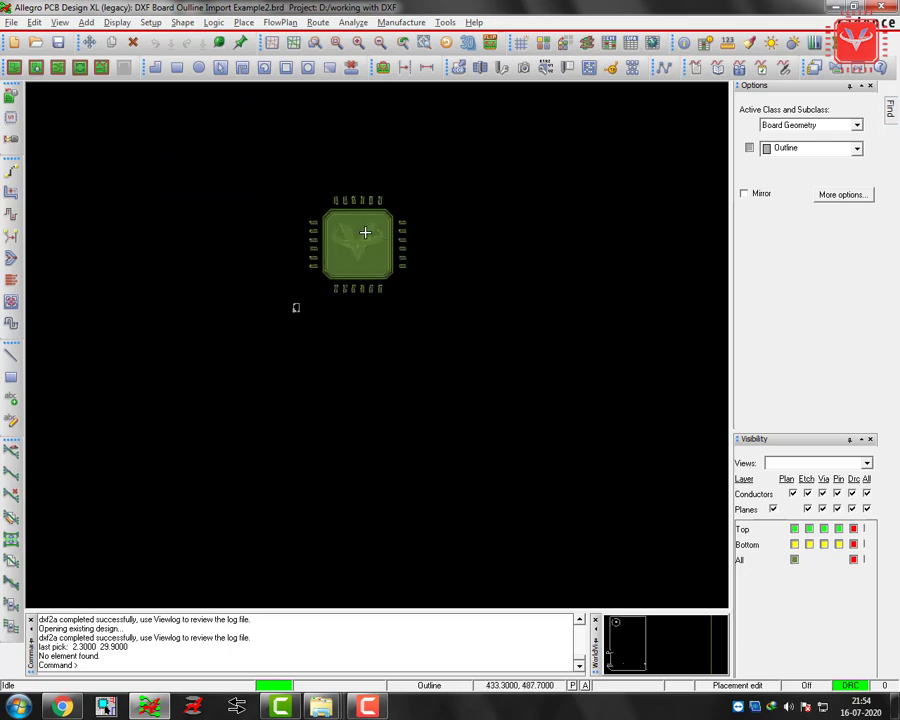
pyautogui.scroll(3, 366, 233)
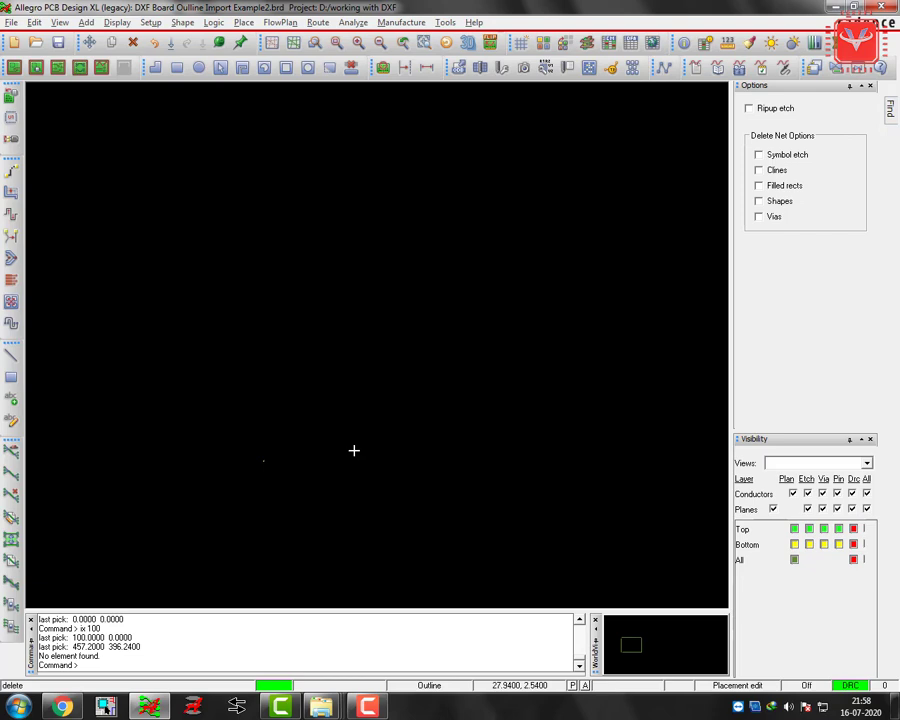
# - Draw the board outline's lower and right edges on Board Geometry/Outline, from 0,0 by 1000 in X and 700 in Y
pyautogui.click(87, 22)
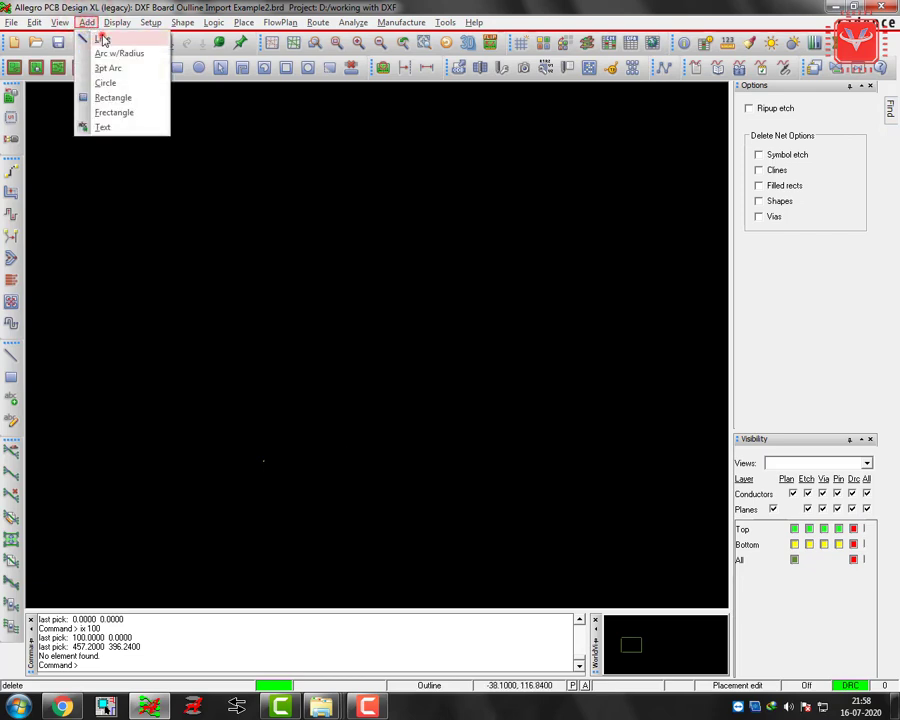
pyautogui.click(102, 38)
pyautogui.click(836, 134)
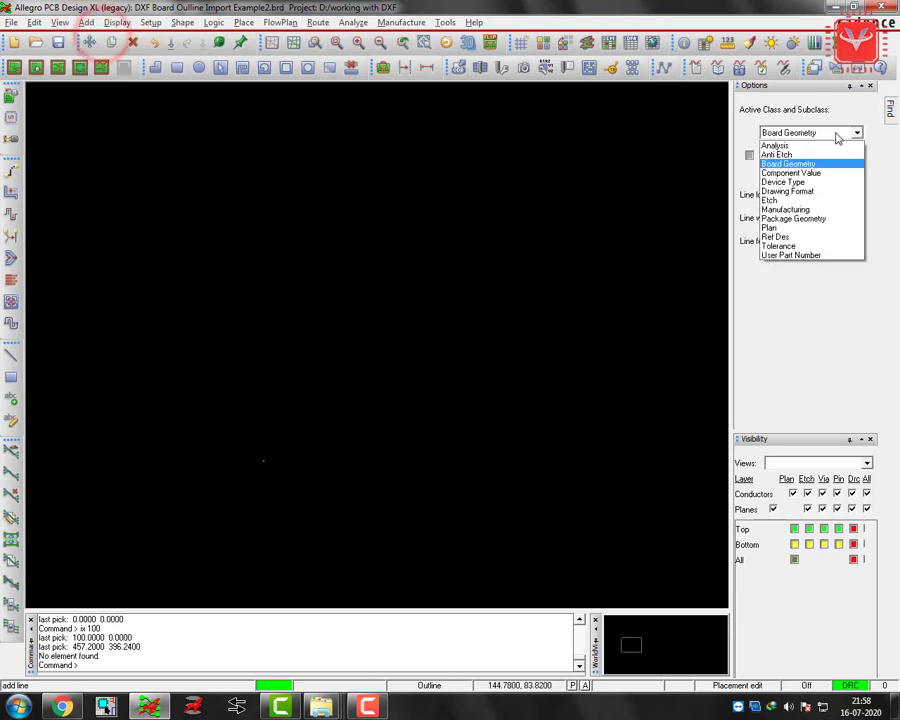
pyautogui.click(790, 163)
pyautogui.click(805, 156)
pyautogui.click(817, 249)
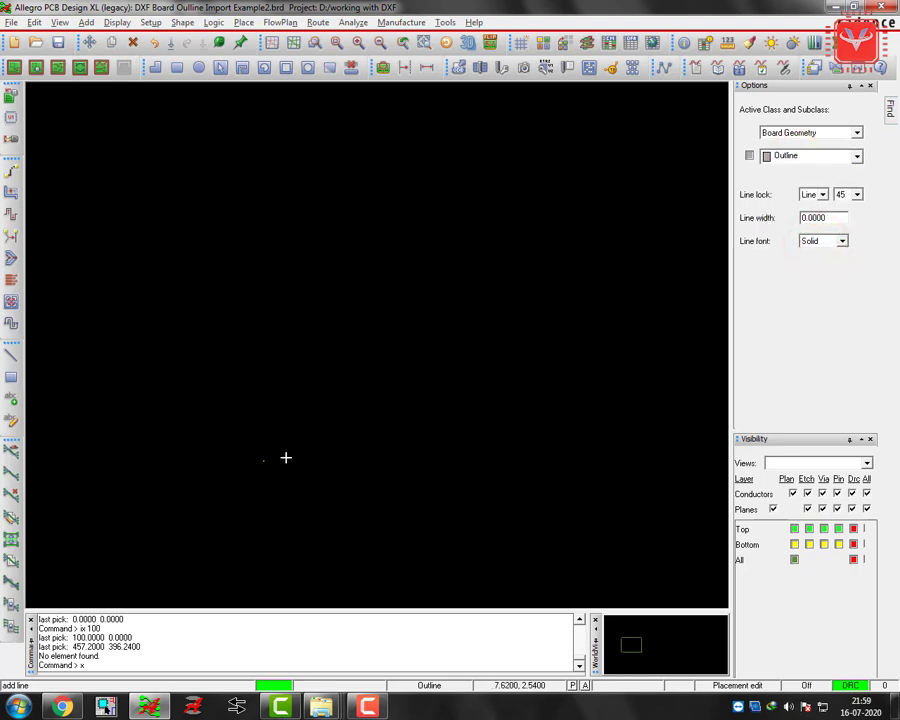
pyautogui.press('Return')
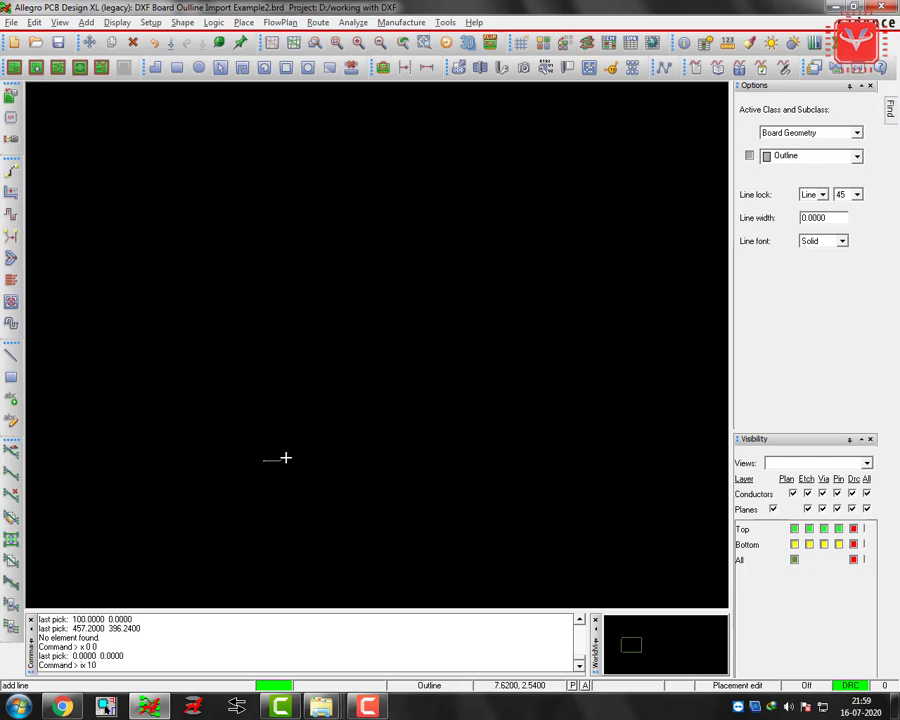
pyautogui.press('Return')
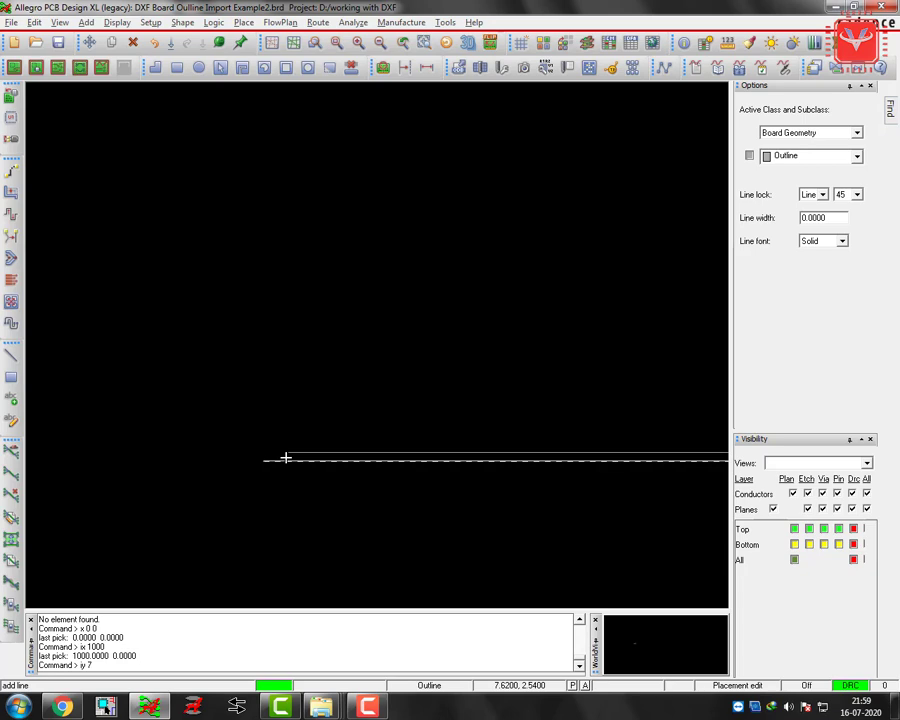
pyautogui.write('00')
pyautogui.press('Return')
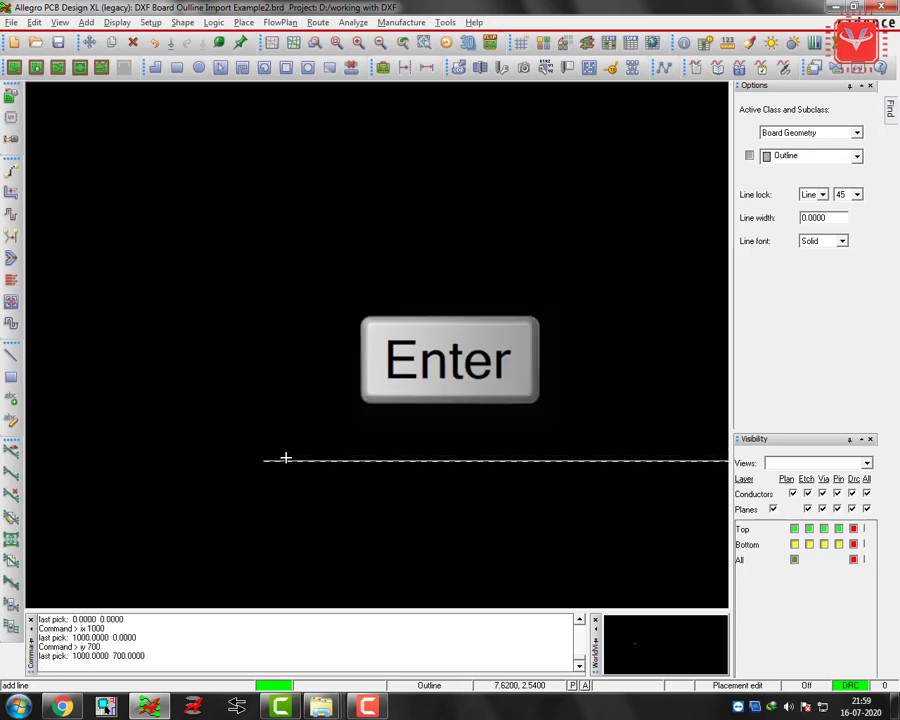
# - Complete the rectangular board outline with a -1000 X segment and a closing segment to 0,0, and end the line
pyautogui.write('ix')
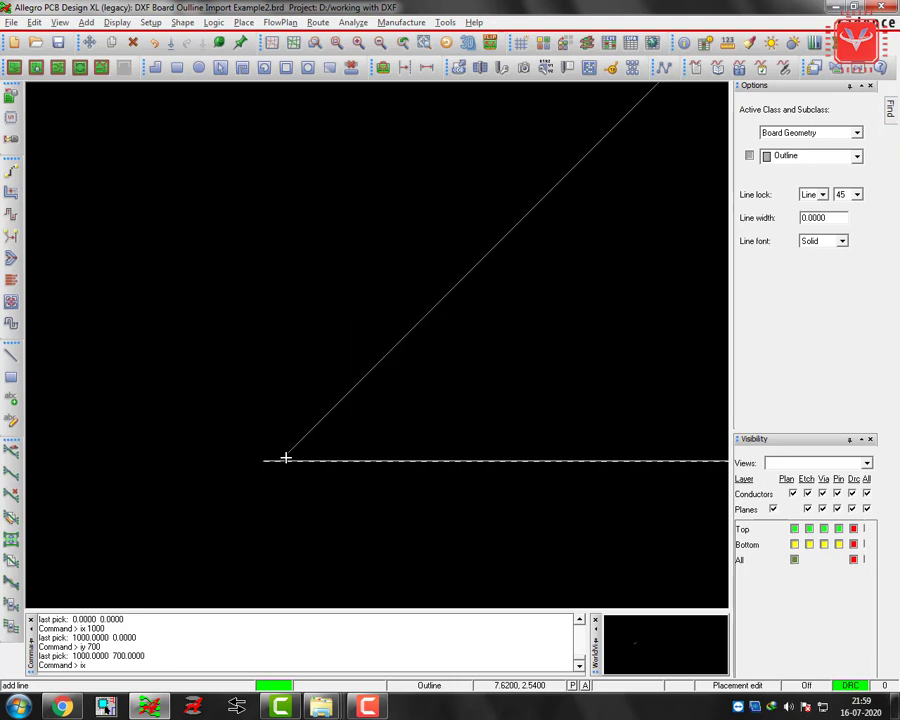
pyautogui.write(' -1000')
pyautogui.press('Return')
pyautogui.write('x 0 0')
pyautogui.press('Return')
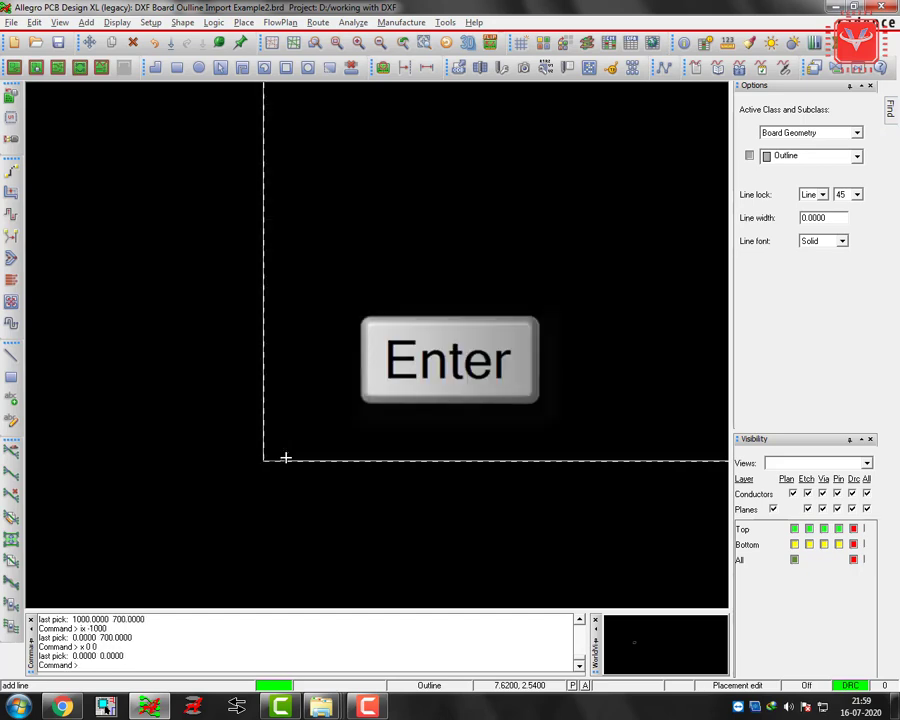
pyautogui.rightClick(305, 376)
pyautogui.click(344, 389)
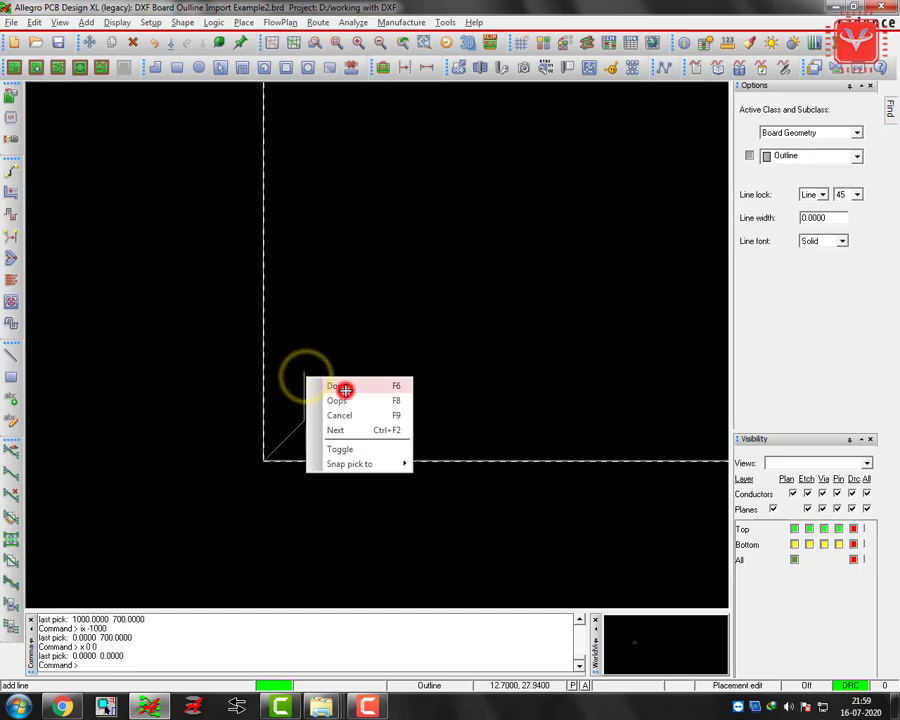
pyautogui.click(336, 41)
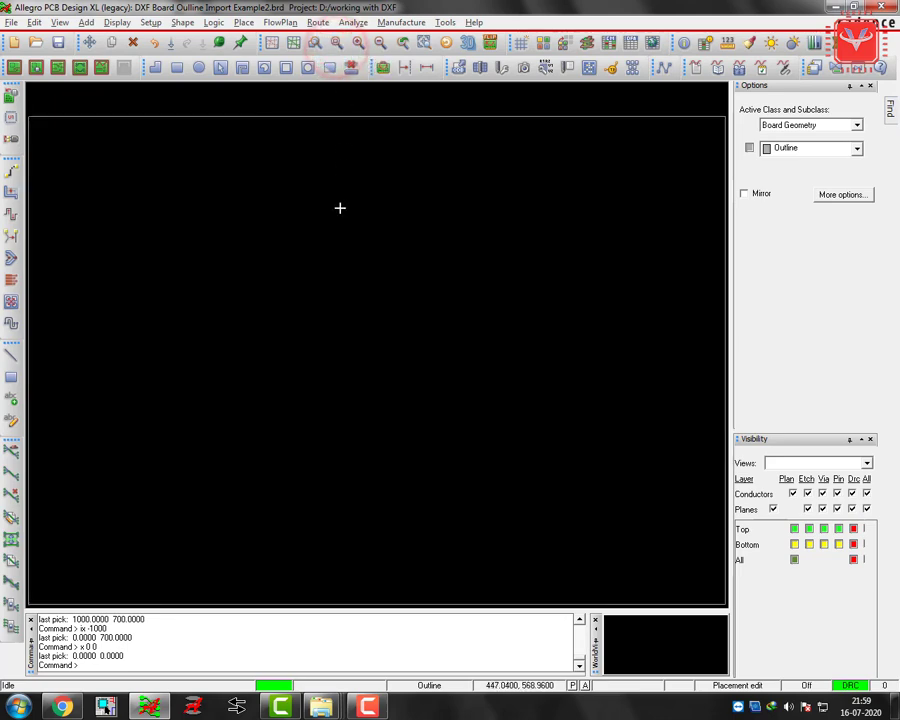
pyautogui.scroll(-2, 343, 231)
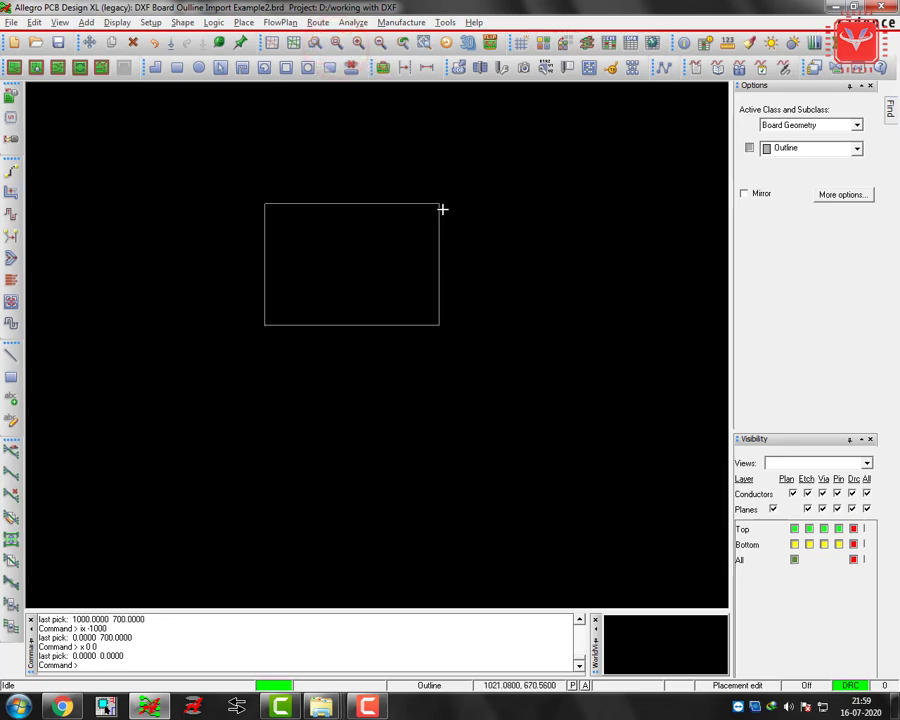
pyautogui.scroll(1, 442, 209)
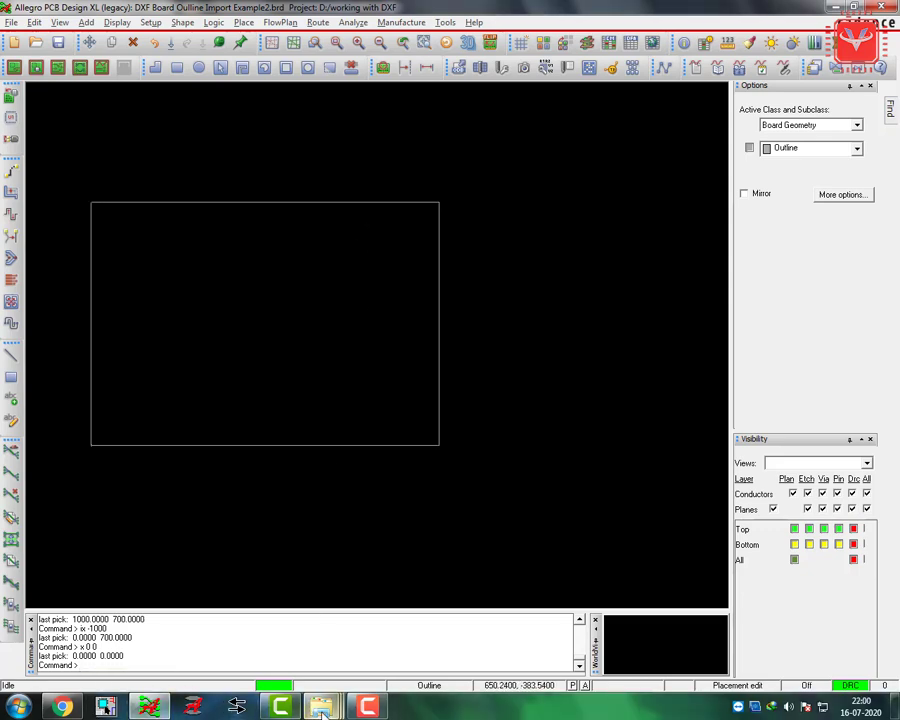
# - Switch to File Explorer and check the V-Tech LOGO files in the working with DXF folder
pyautogui.moveTo(320, 706)
pyautogui.click(316, 627)
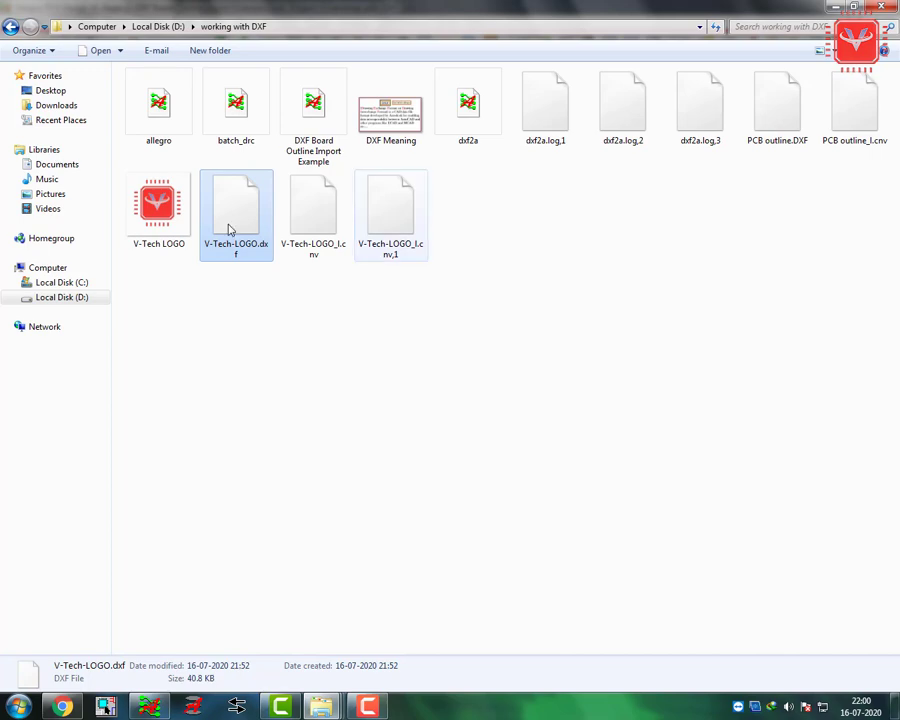
pyautogui.click(163, 225)
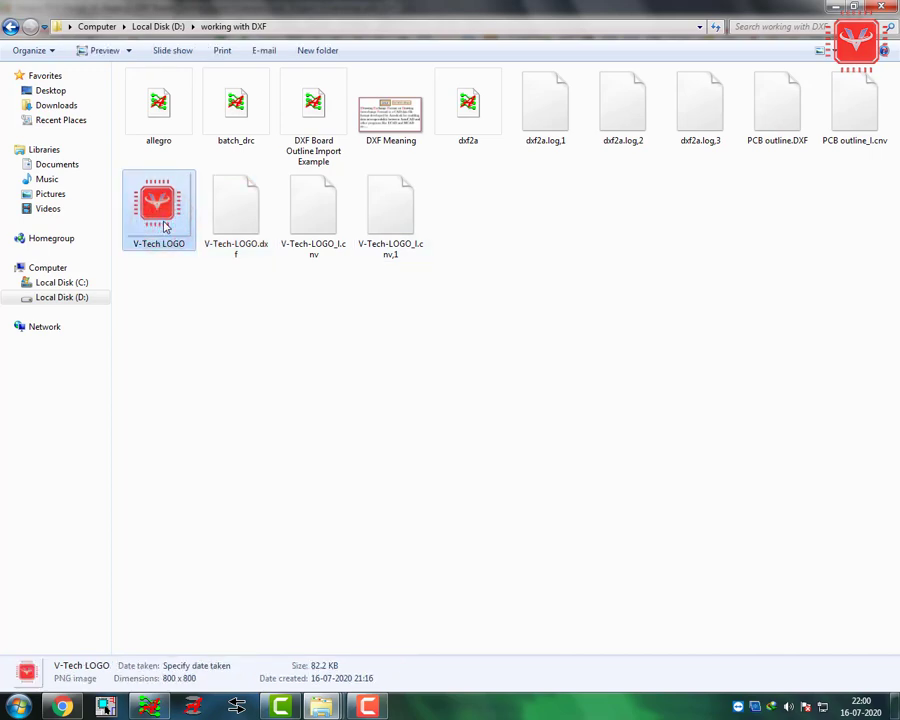
pyautogui.click(835, 7)
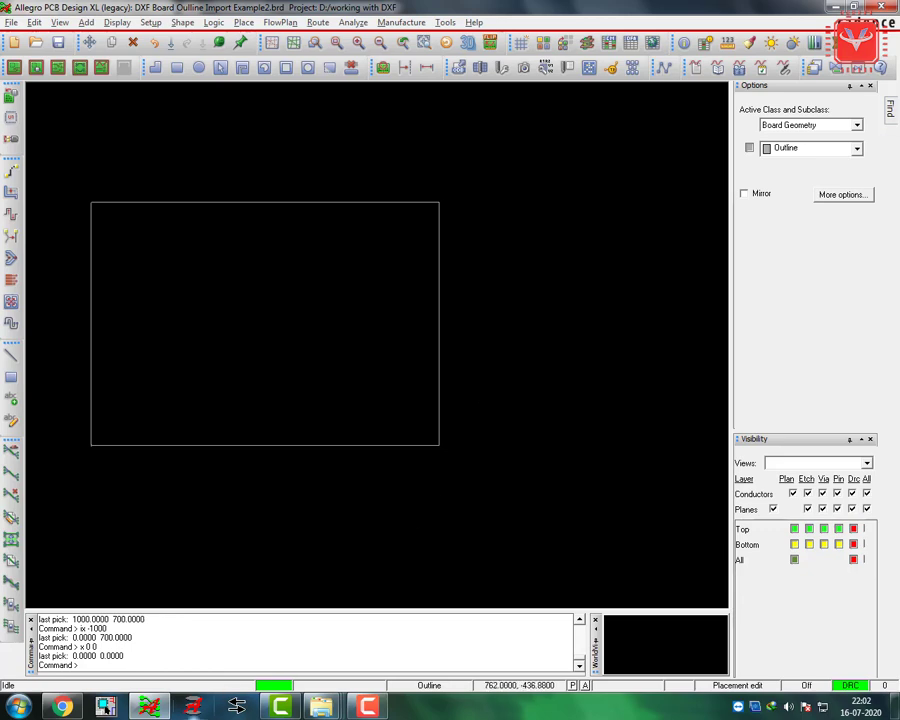
# - Switch to Chrome and search Google for the Convertio file converter
pyautogui.click(62, 707)
pyautogui.click(369, 293)
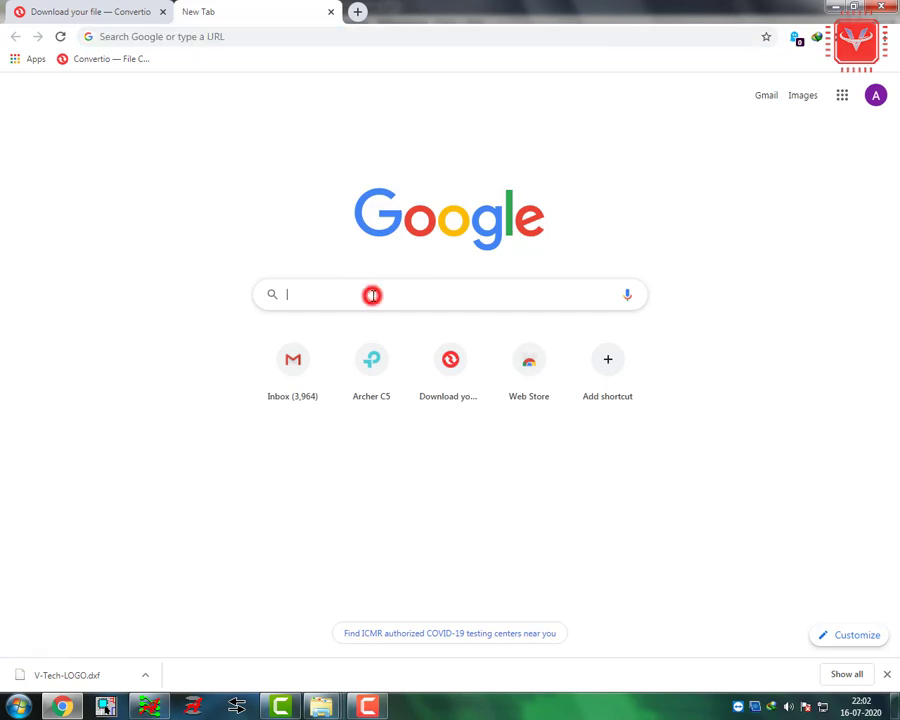
pyautogui.write('convertio')
pyautogui.press('Return')
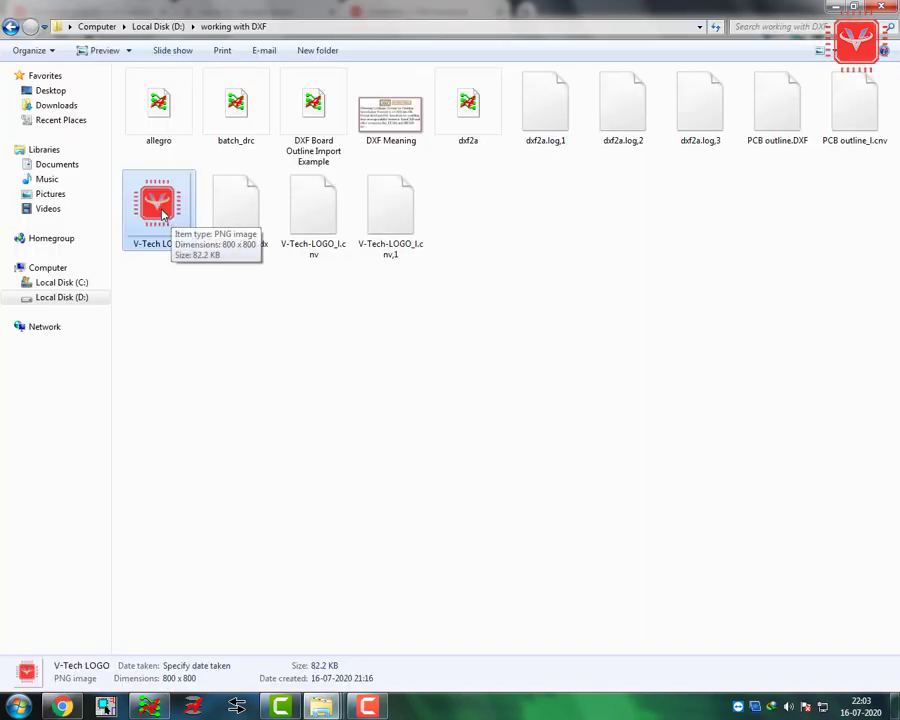
# - Check the file type of V-Tech LOGO in its file properties in the working with DXF folder
pyautogui.rightClick(165, 212)
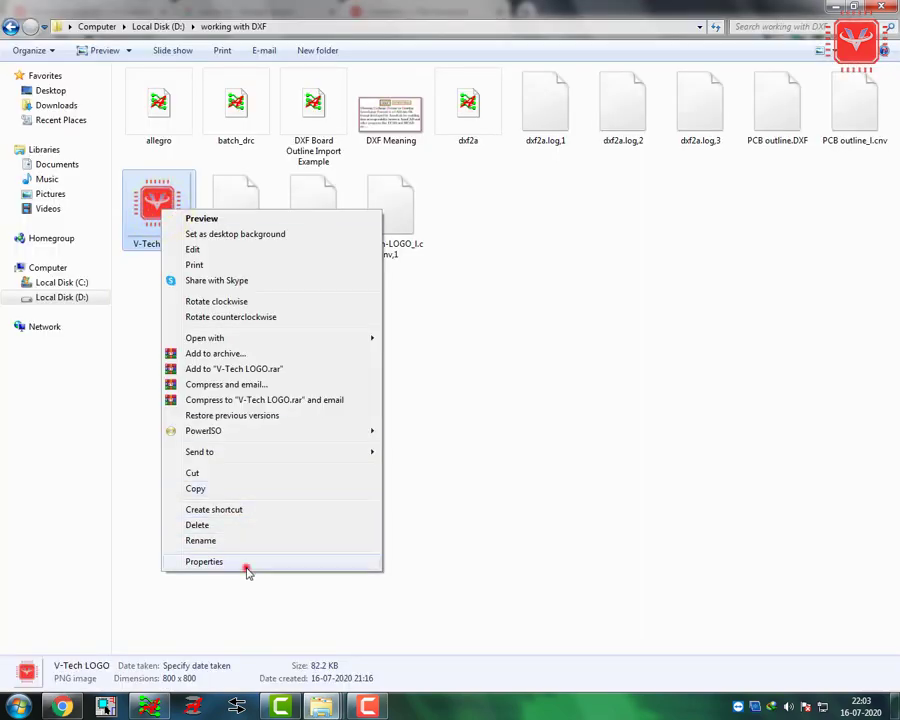
pyautogui.click(243, 562)
pyautogui.moveTo(293, 301); pyautogui.dragTo(251, 300)
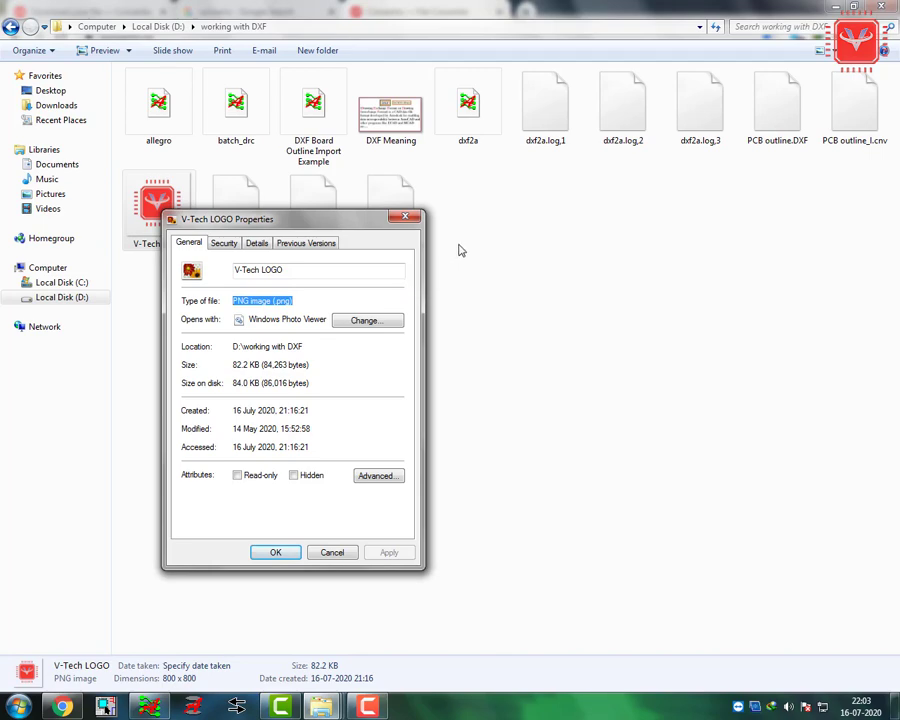
pyautogui.click(320, 552)
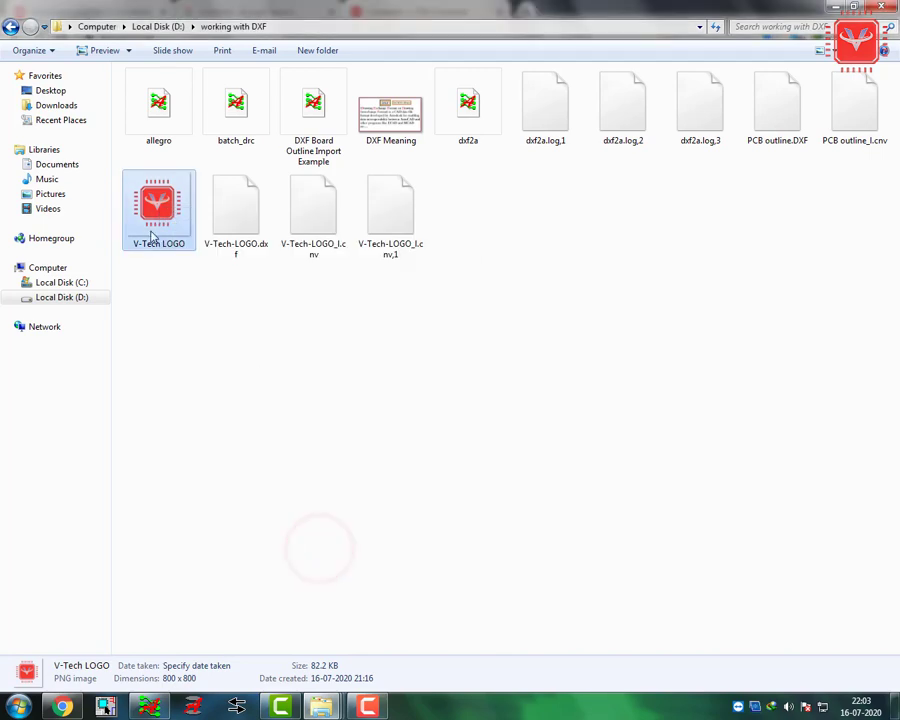
# - Switch back to Convertio in Chrome and add V-Tech LOGO.png as the file to convert
pyautogui.hotkey('alt', 'Tab')
pyautogui.click(341, 391)
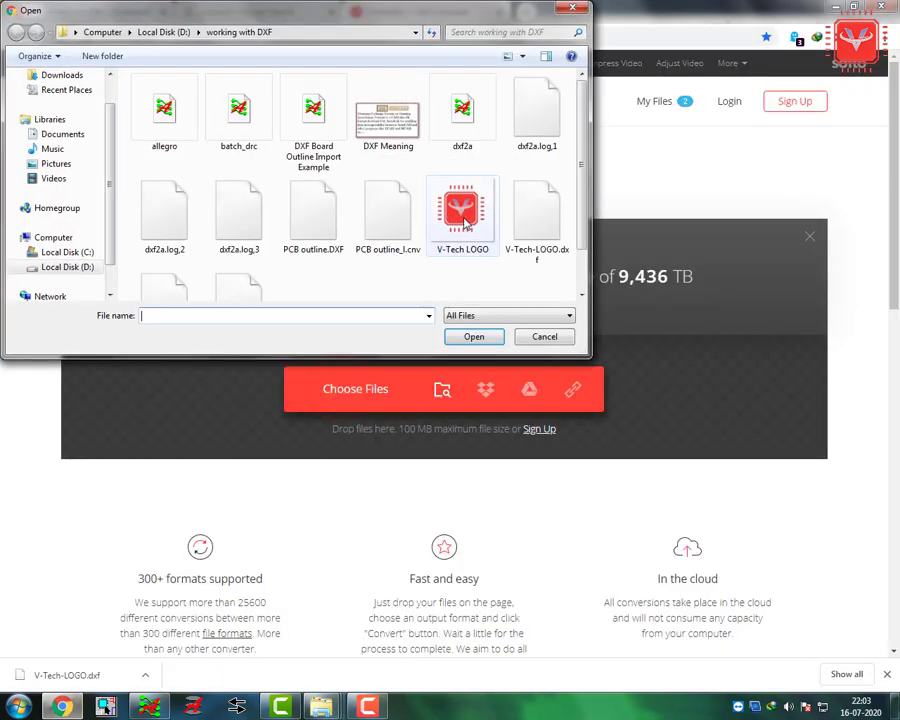
pyautogui.click(463, 220)
pyautogui.click(475, 334)
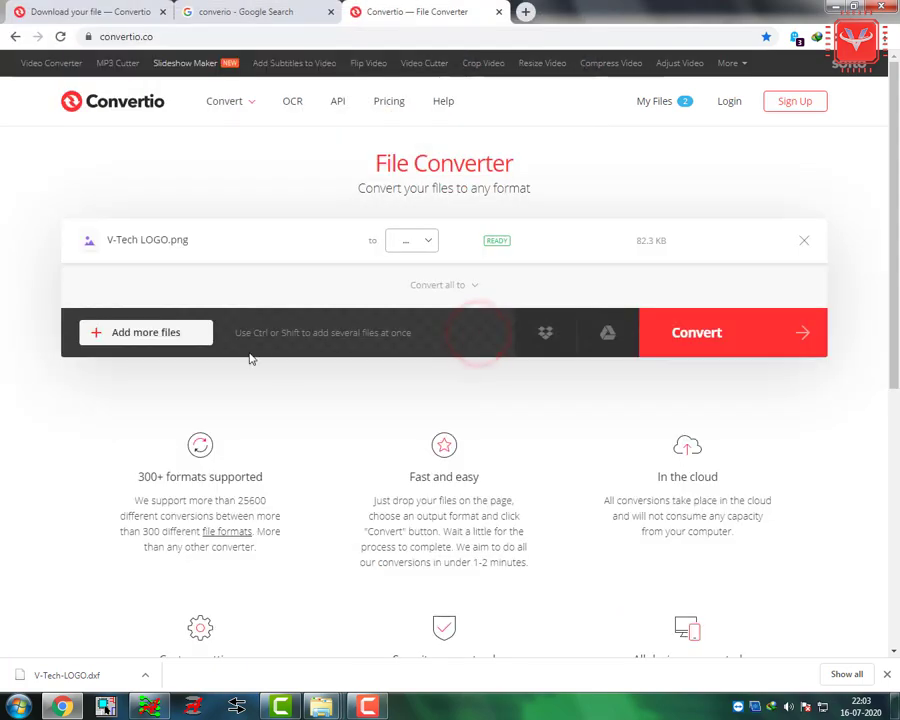
# - Set the output format of V-Tech LOGO.png to DXF and convert the file
pyautogui.click(370, 240)
pyautogui.click(427, 241)
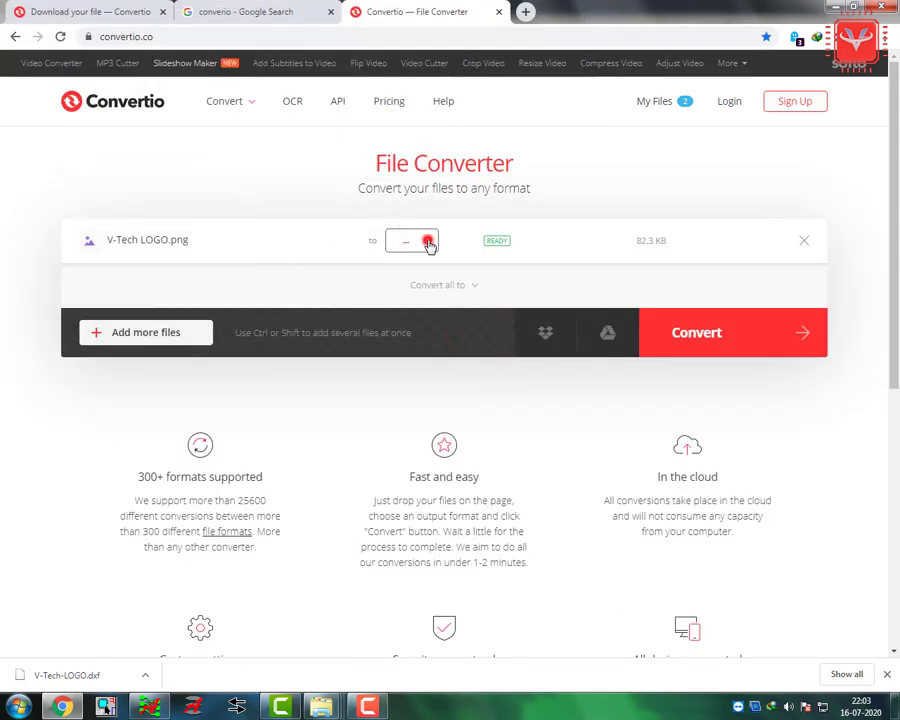
pyautogui.moveTo(434, 448)
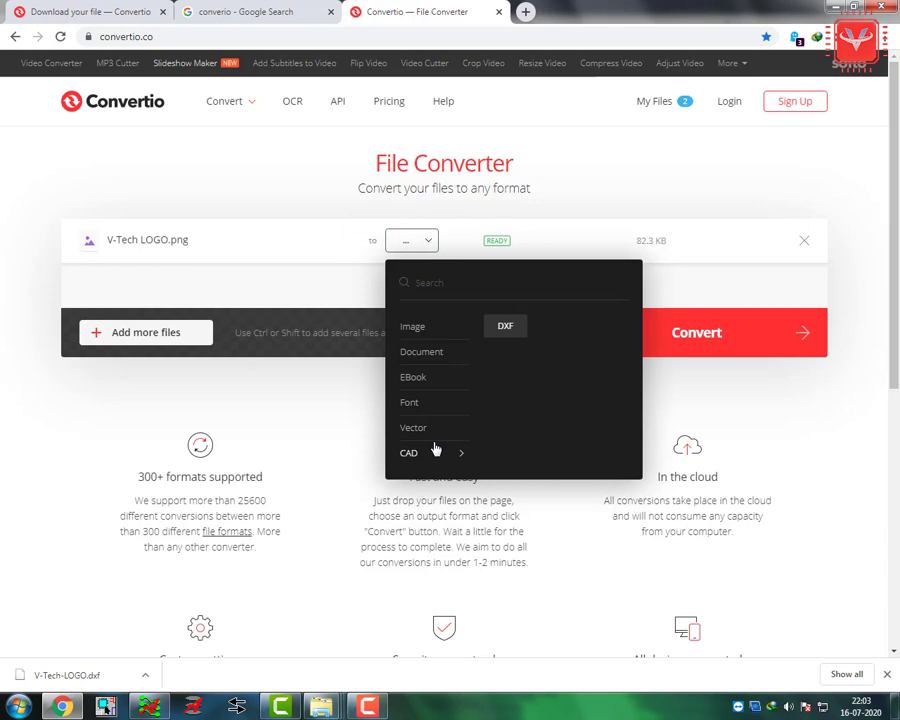
pyautogui.moveTo(412, 428)
pyautogui.click(514, 330)
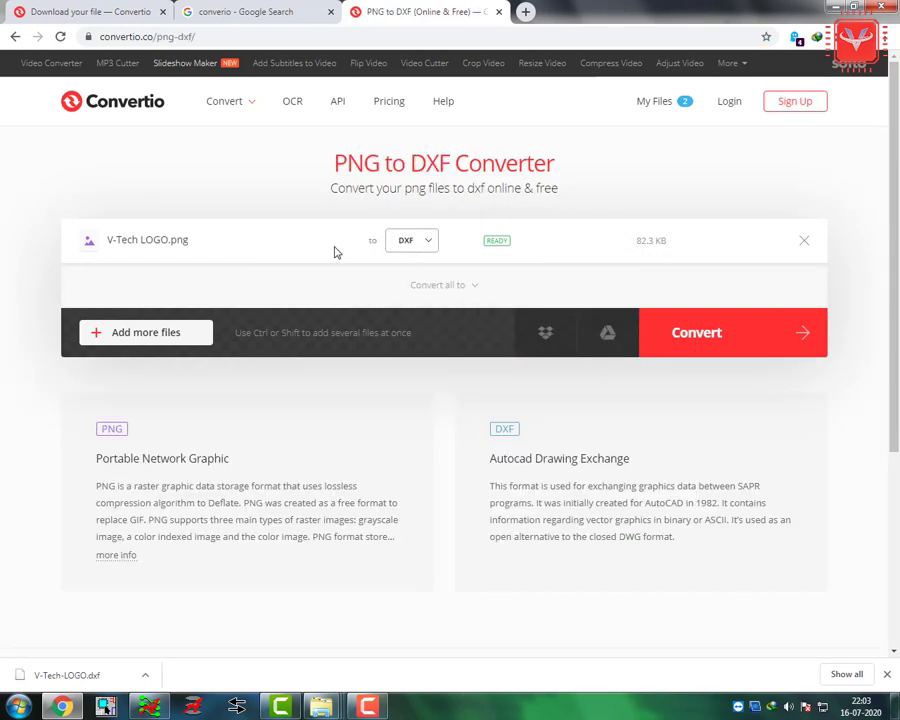
pyautogui.click(770, 341)
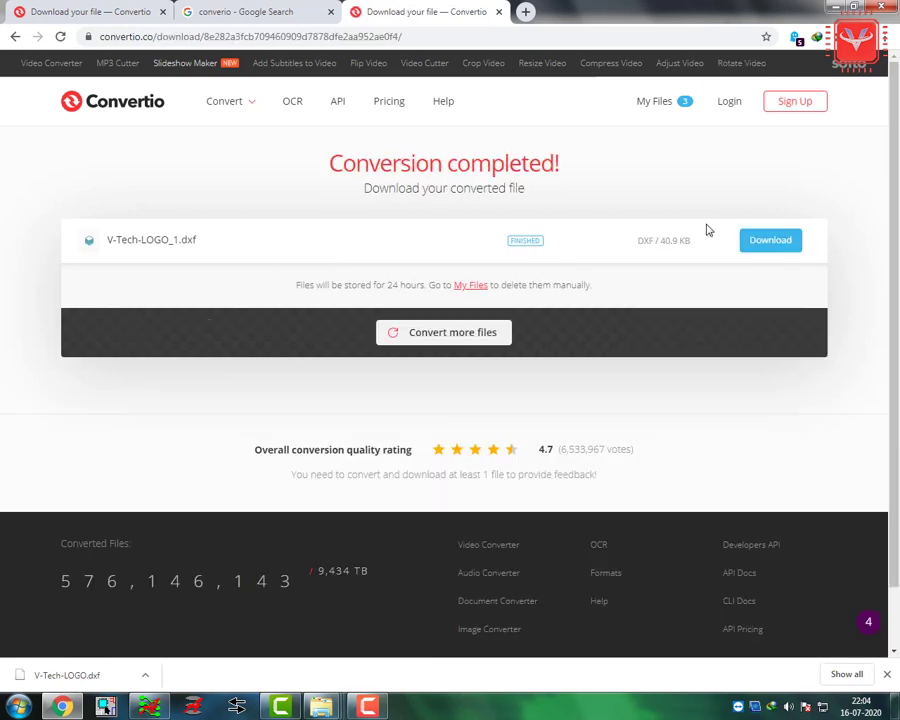
# - Download the converted V-Tech-LOGO_1.dxf and copy it from Downloads into the working with DXF folder
pyautogui.click(768, 242)
pyautogui.click(145, 675)
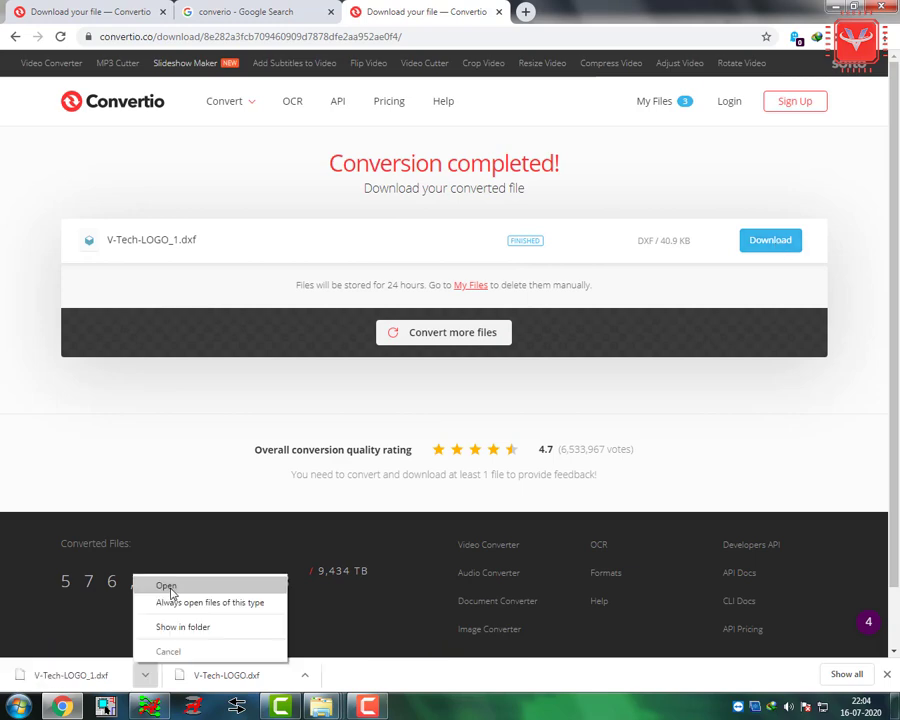
pyautogui.click(183, 626)
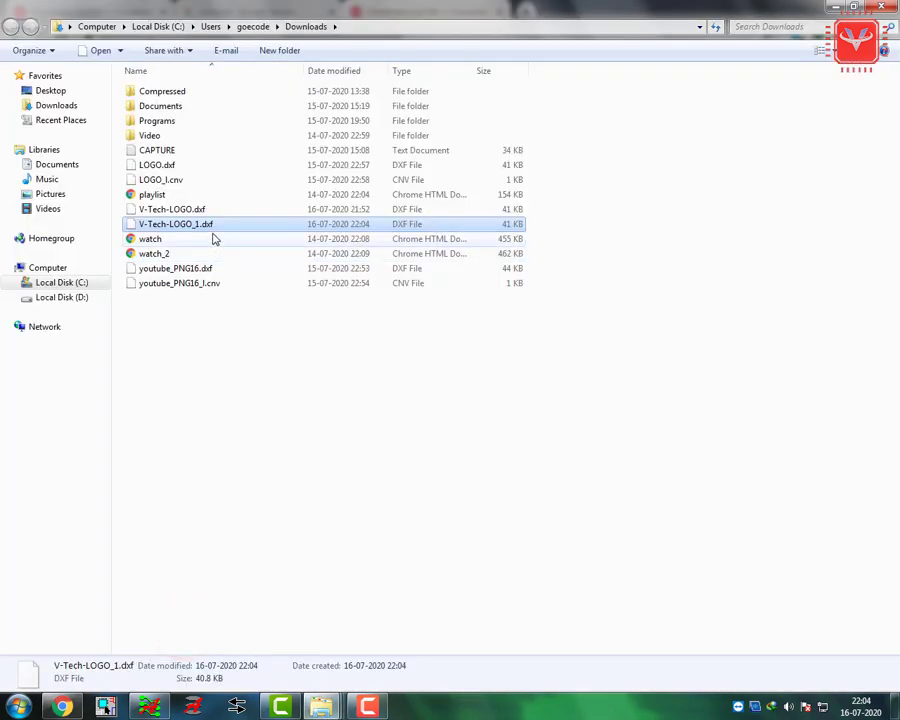
pyautogui.hotkey('ctrl', 'c')
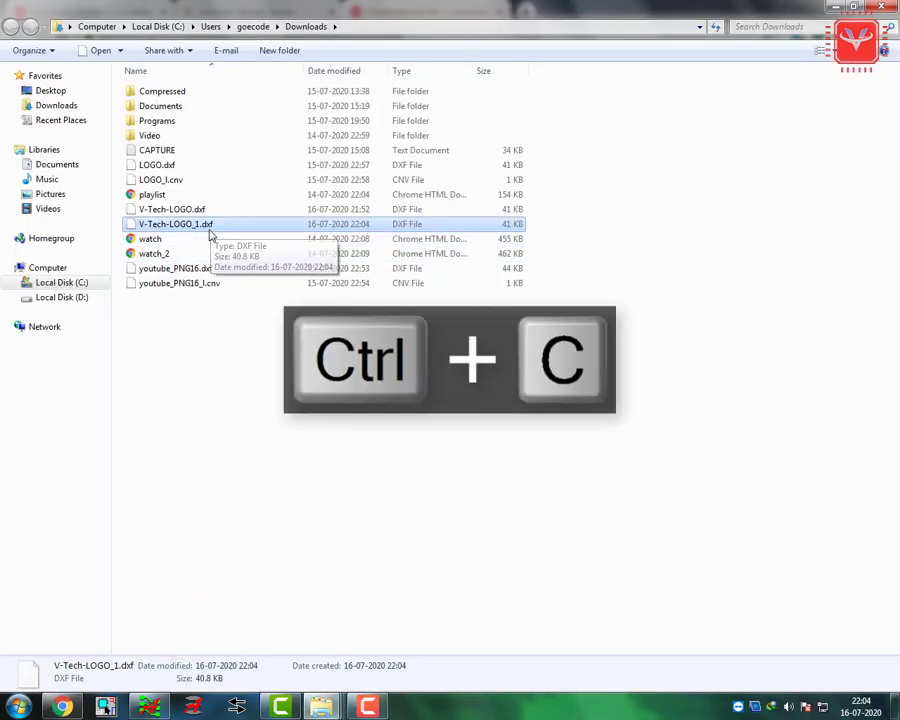
pyautogui.hotkey('alt', 'Tab')
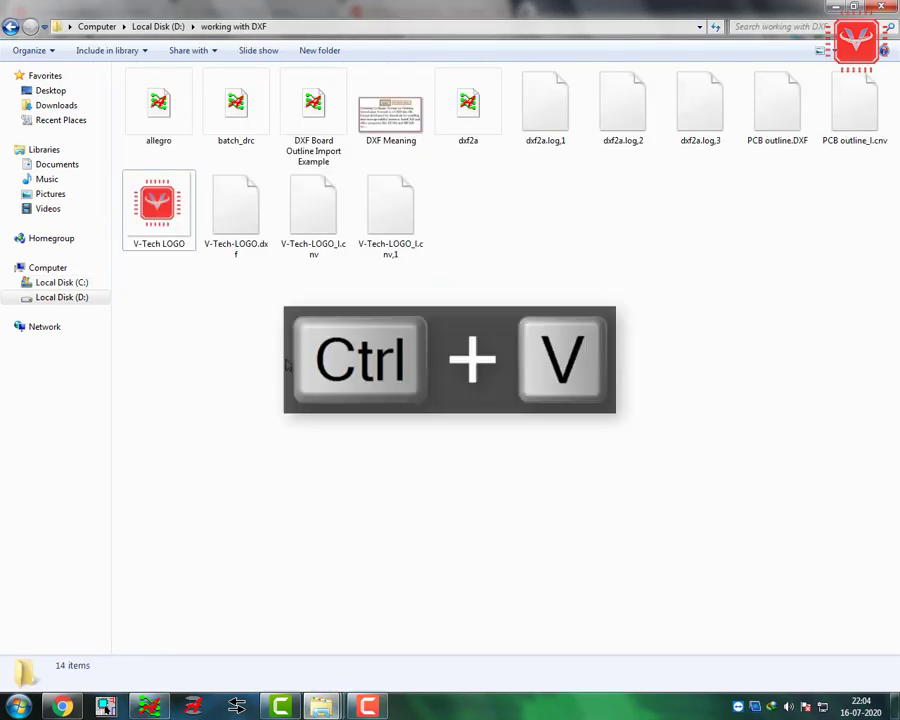
pyautogui.hotkey('ctrl', 'v')
pyautogui.click(317, 315)
# - Switch to Allegro PCB Design and start a DXF import with V-Tech-LOGO_1.dxf from the working with DXF folder as the source
pyautogui.hotkey('alt', 'Tab')
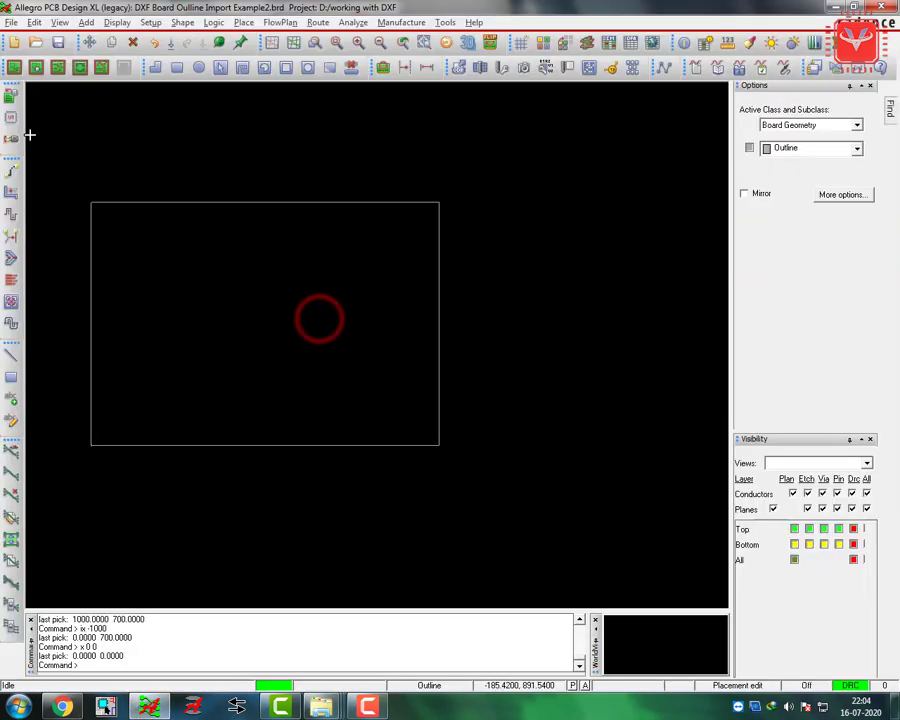
pyautogui.click(11, 24)
pyautogui.click(56, 106)
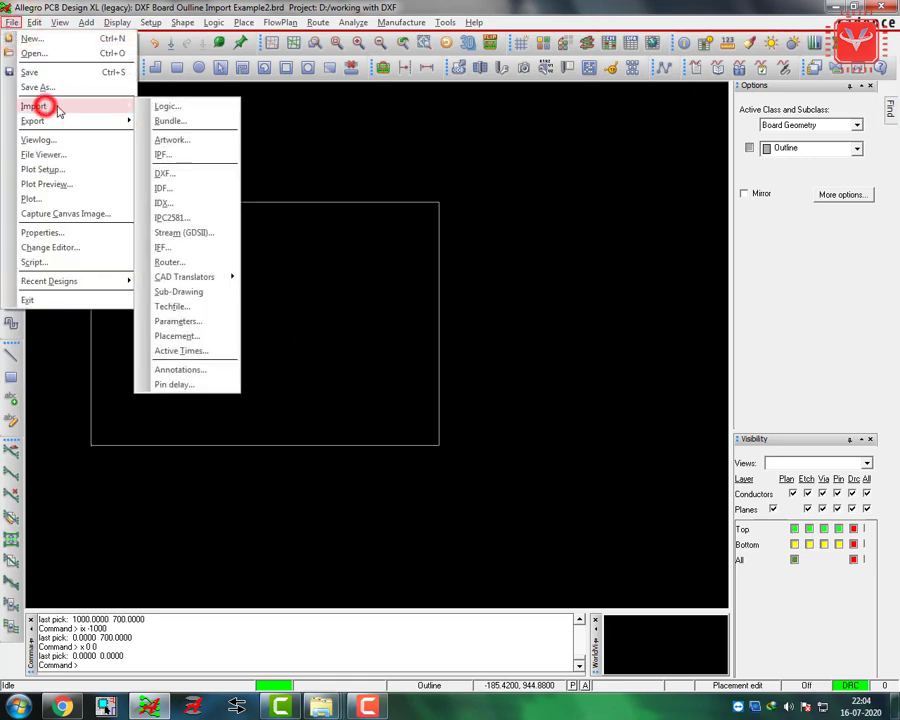
pyautogui.click(201, 174)
pyautogui.moveTo(416, 162); pyautogui.dragTo(287, 131)
pyautogui.click(420, 185)
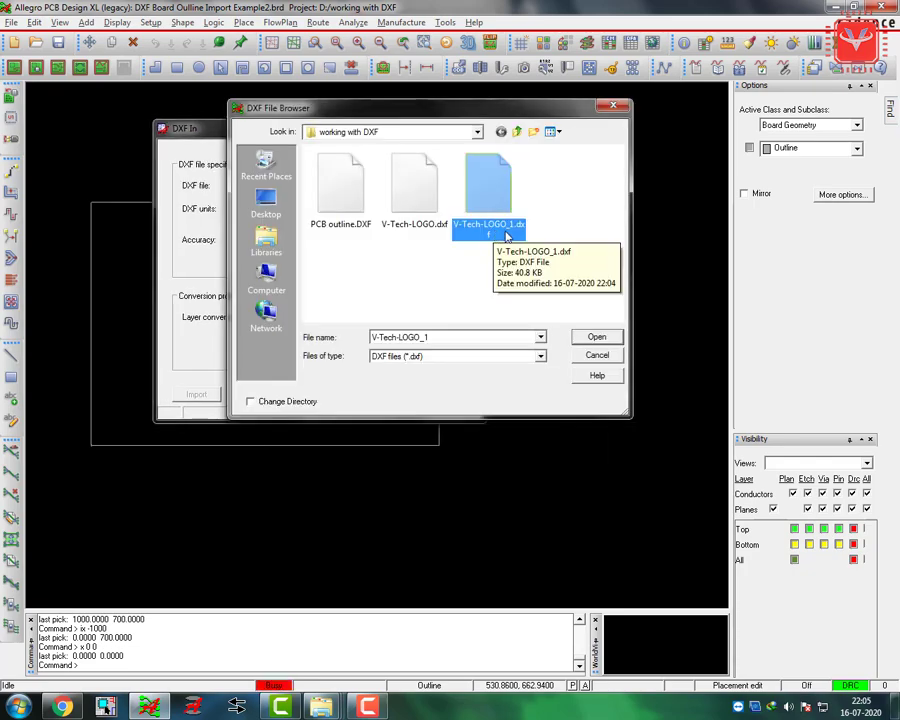
pyautogui.doubleClick(508, 240)
# - Use MM as the DXF units and enable incremental addition for the import
pyautogui.click(291, 210)
pyautogui.click(287, 210)
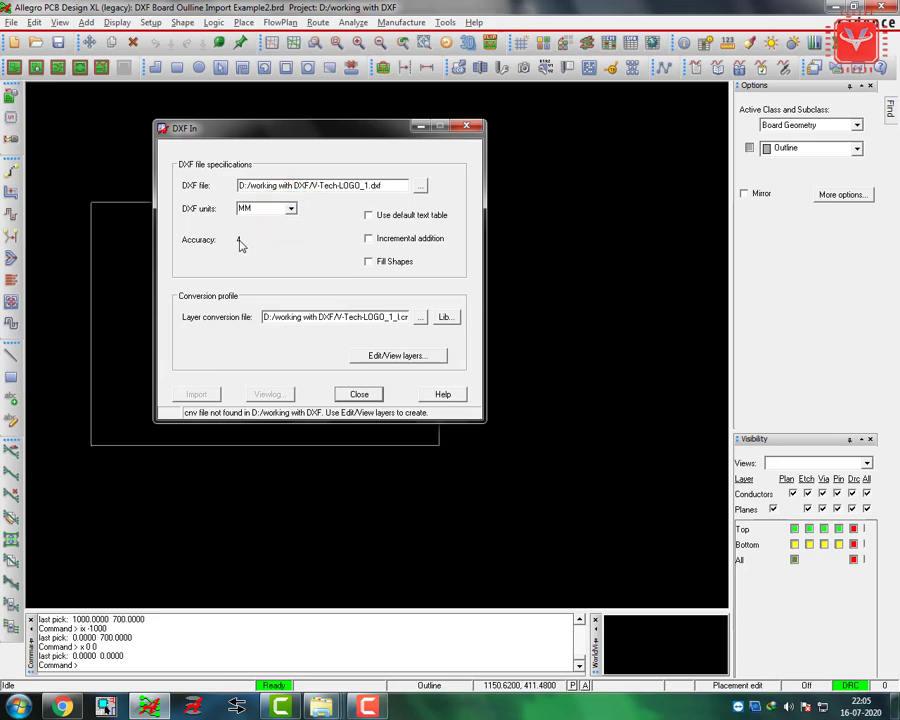
pyautogui.click(369, 239)
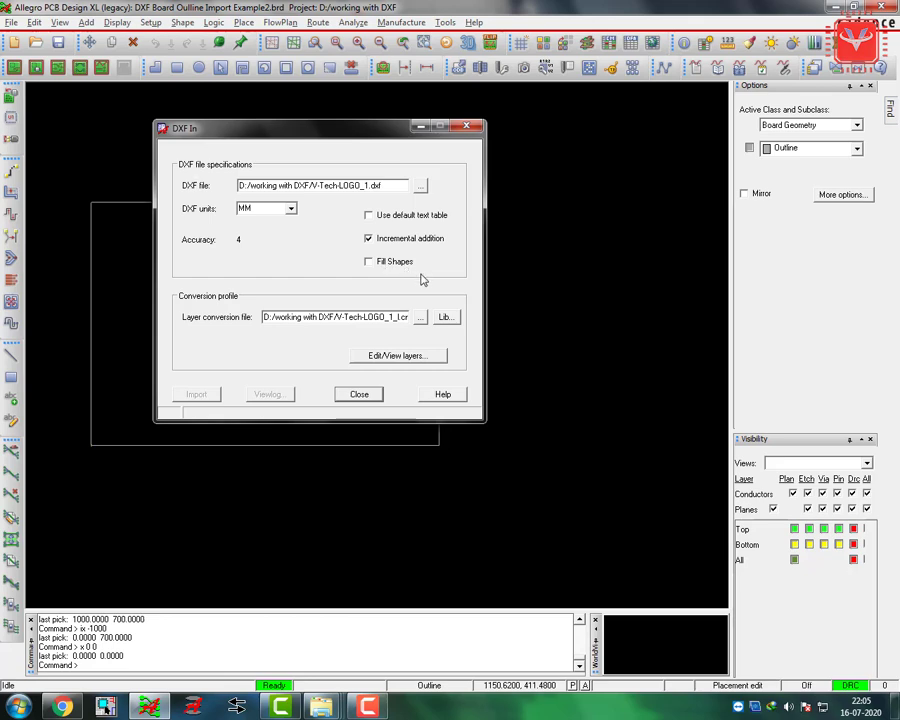
# - Map DXF layer 0 to class PACKAGE GEOMETRY, subclass SILKSCREEN_TOP, in the import's layer conversion
pyautogui.click(398, 356)
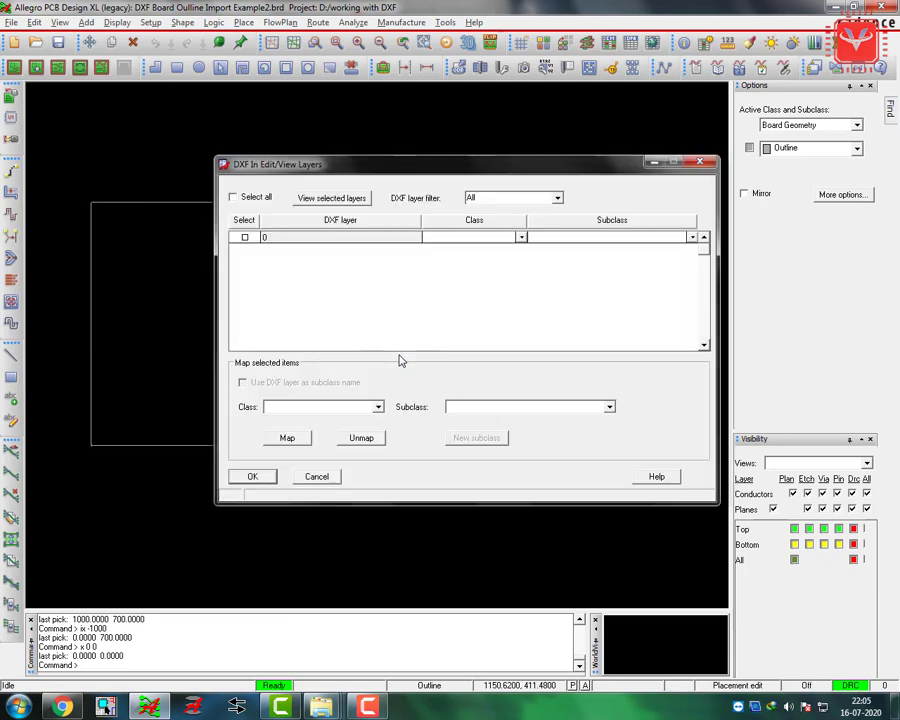
pyautogui.click(232, 197)
pyautogui.click(305, 483)
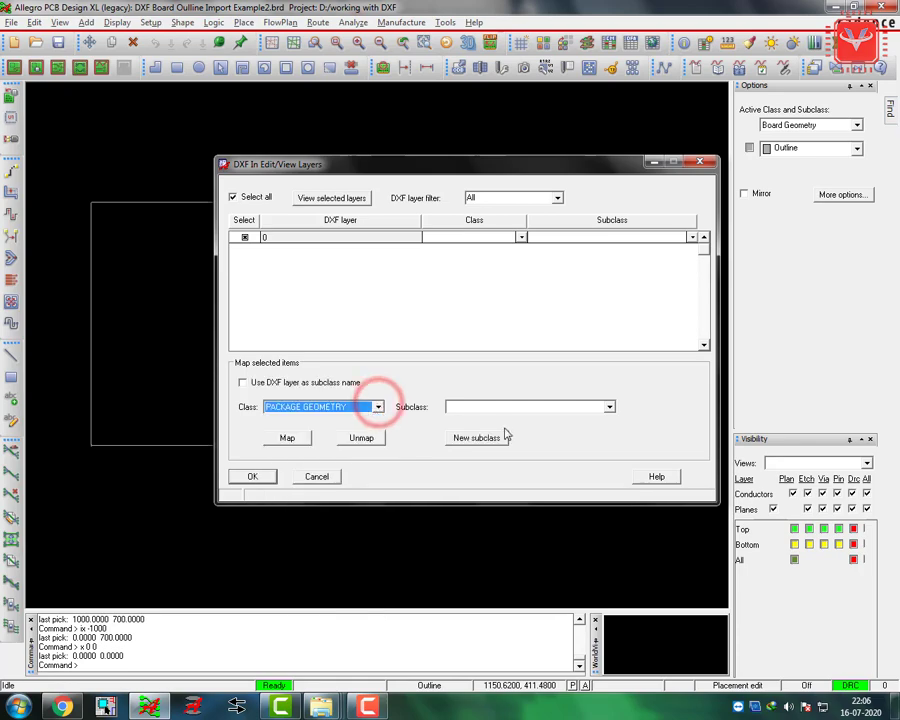
pyautogui.click(609, 406)
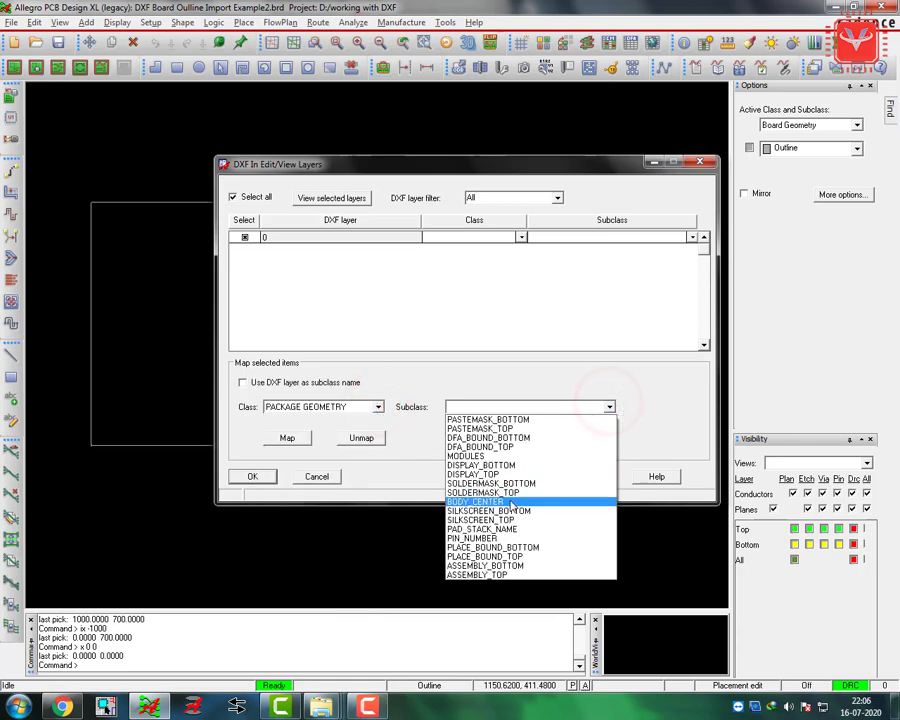
pyautogui.click(468, 519)
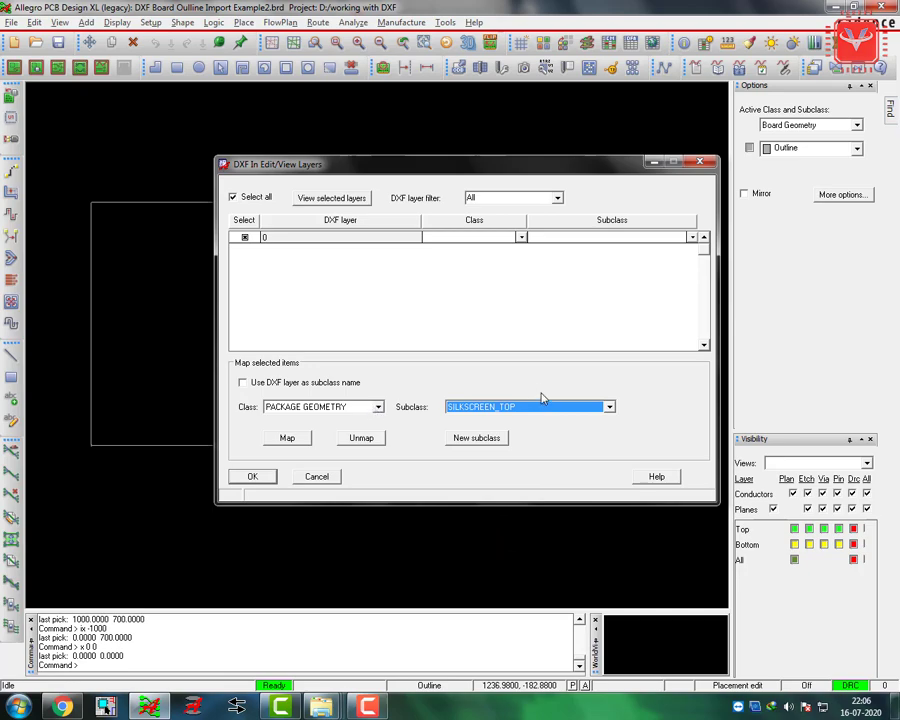
pyautogui.click(286, 440)
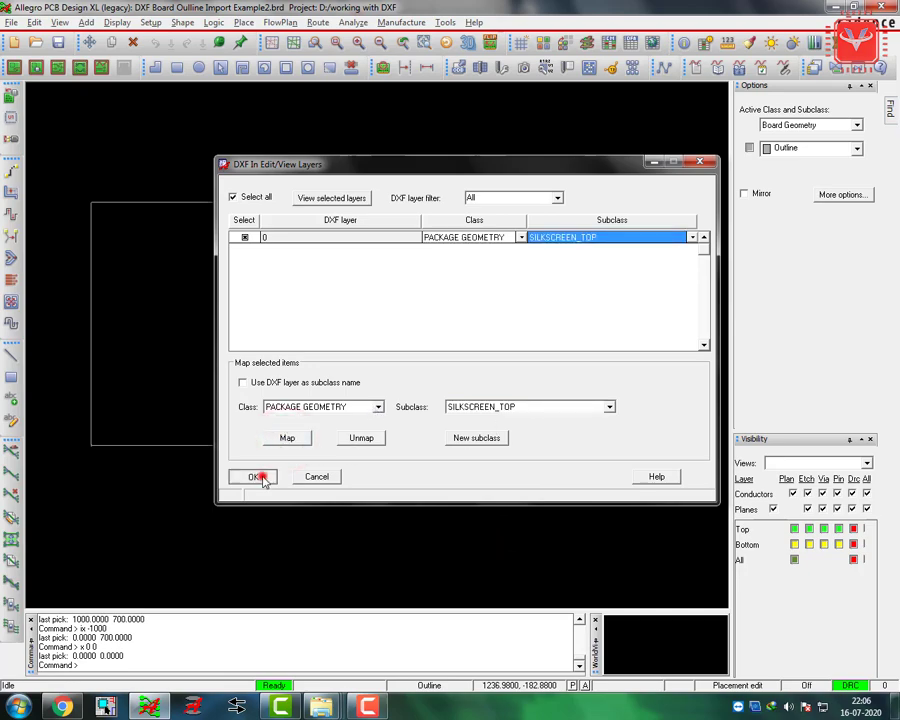
pyautogui.click(262, 477)
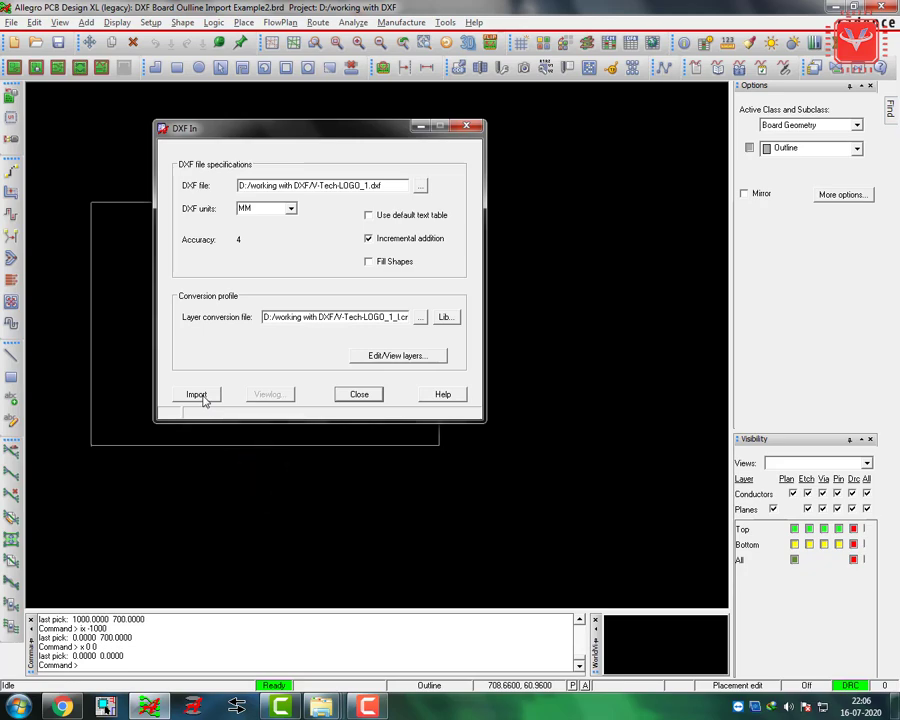
# - Import the logo DXF into the board, close the import dialog and save the design
pyautogui.click(197, 395)
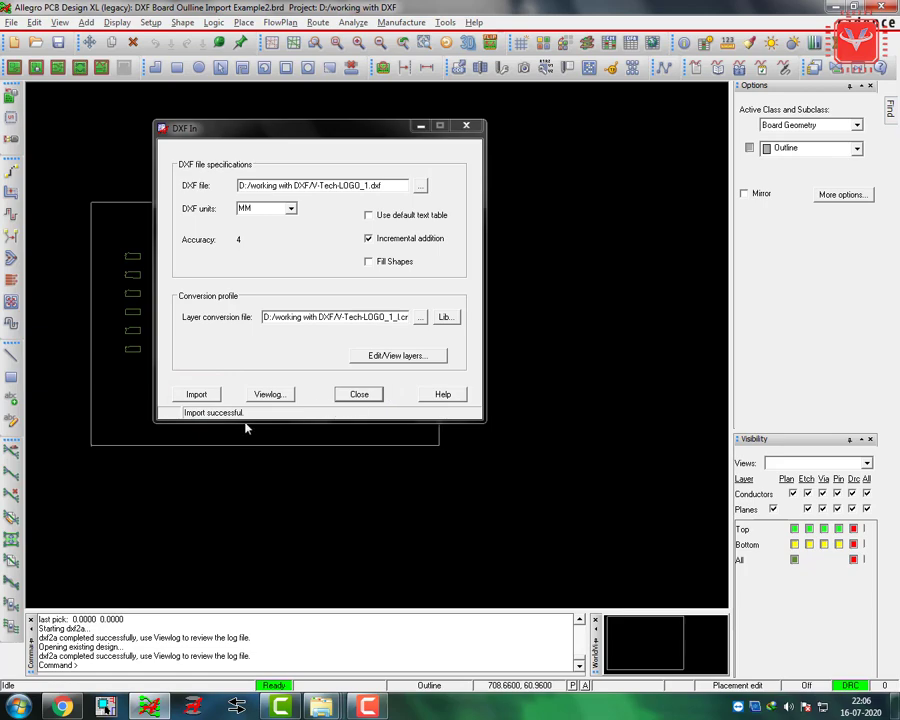
pyautogui.click(360, 393)
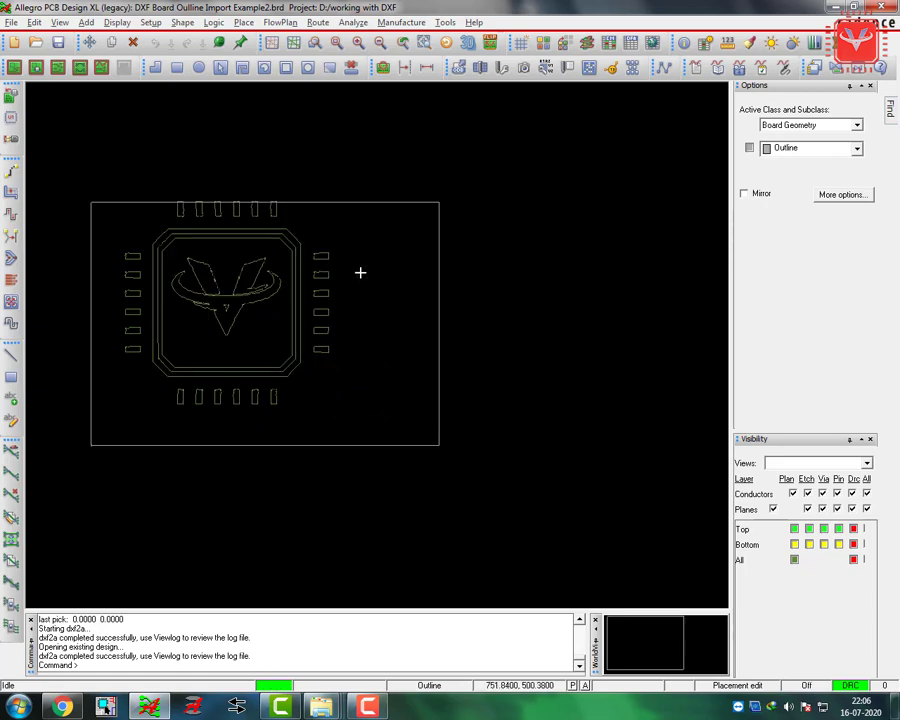
pyautogui.scroll(-2, 359, 272)
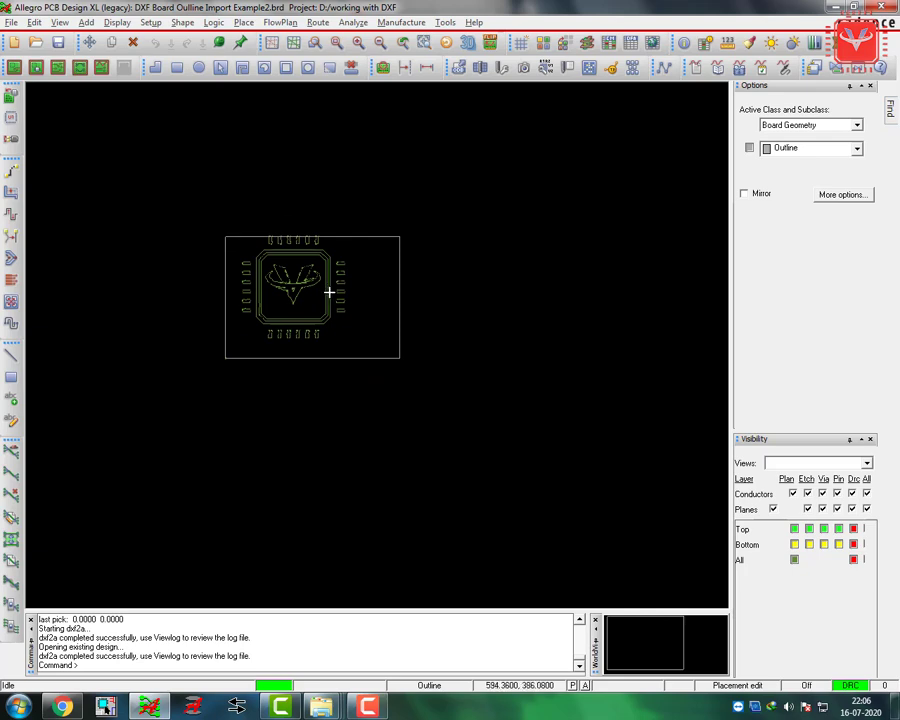
pyautogui.hotkey('ctrl', 's')
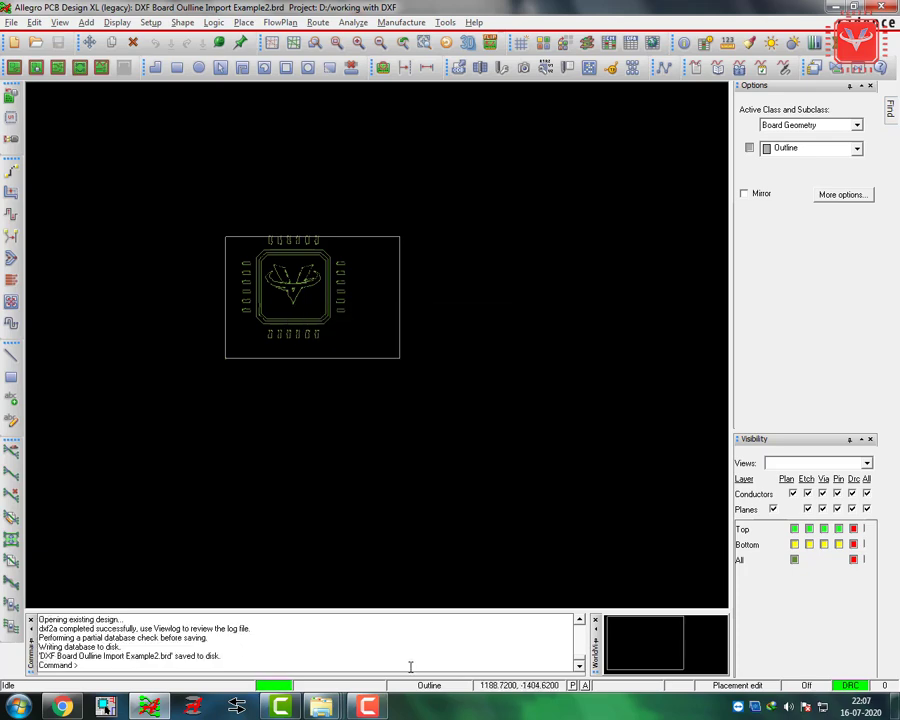
pyautogui.click(368, 706)
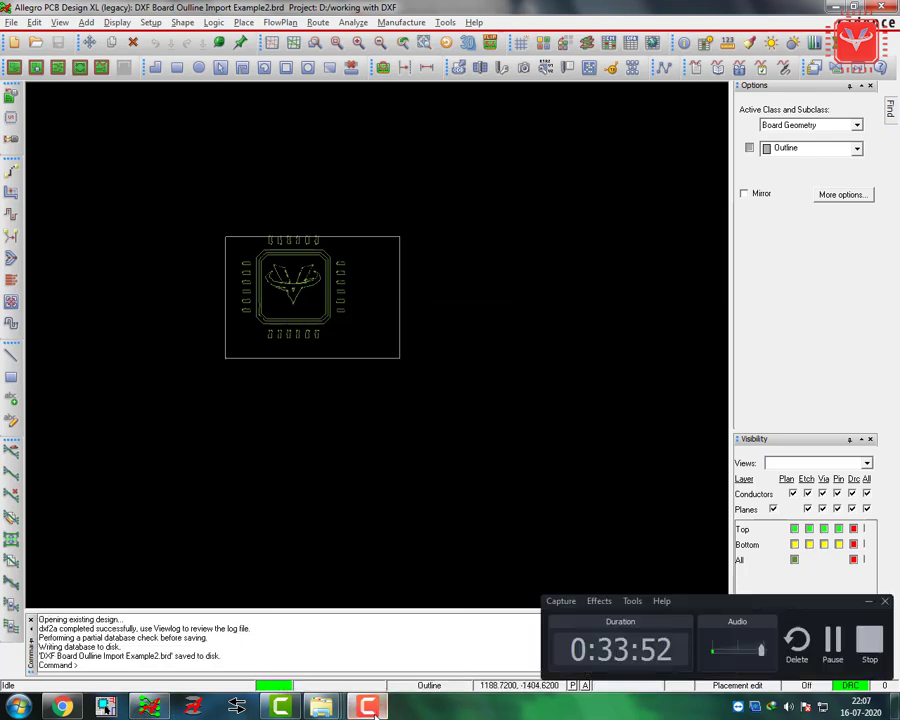
pyautogui.click(872, 645)
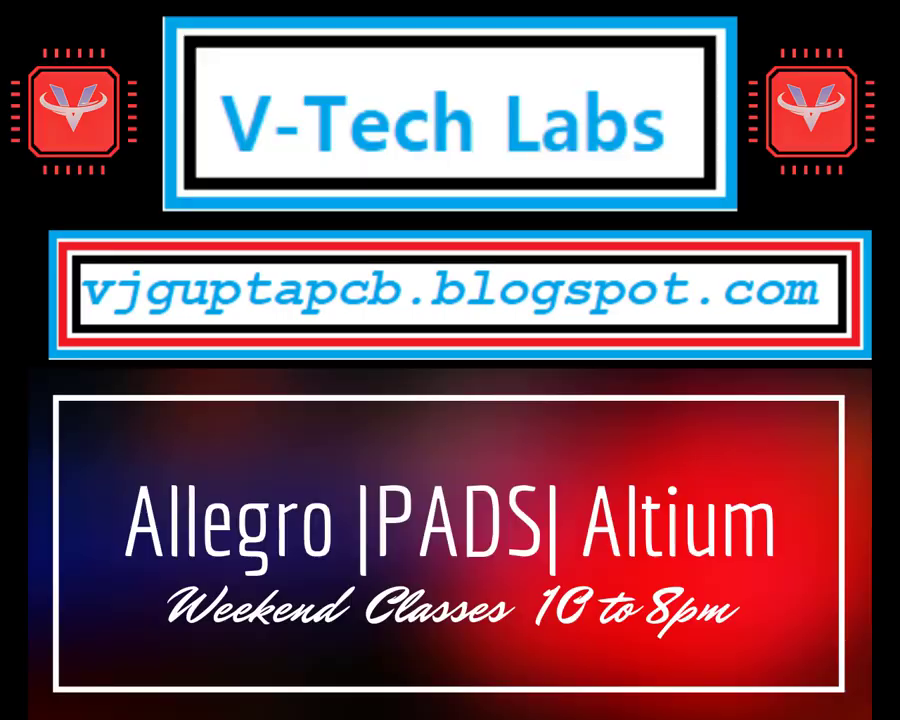